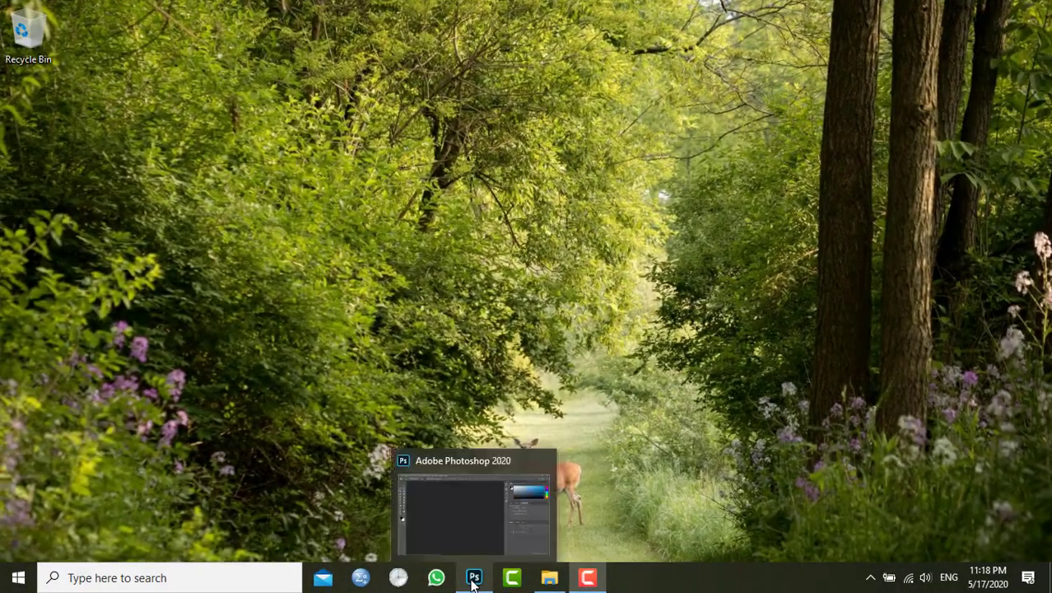
# Step: Switch to Photoshop and create a white RGB document named Youtube Thumbnail, 1920 × 1080 pixels at 300 pixels/inch
pyautogui.click(474, 578)
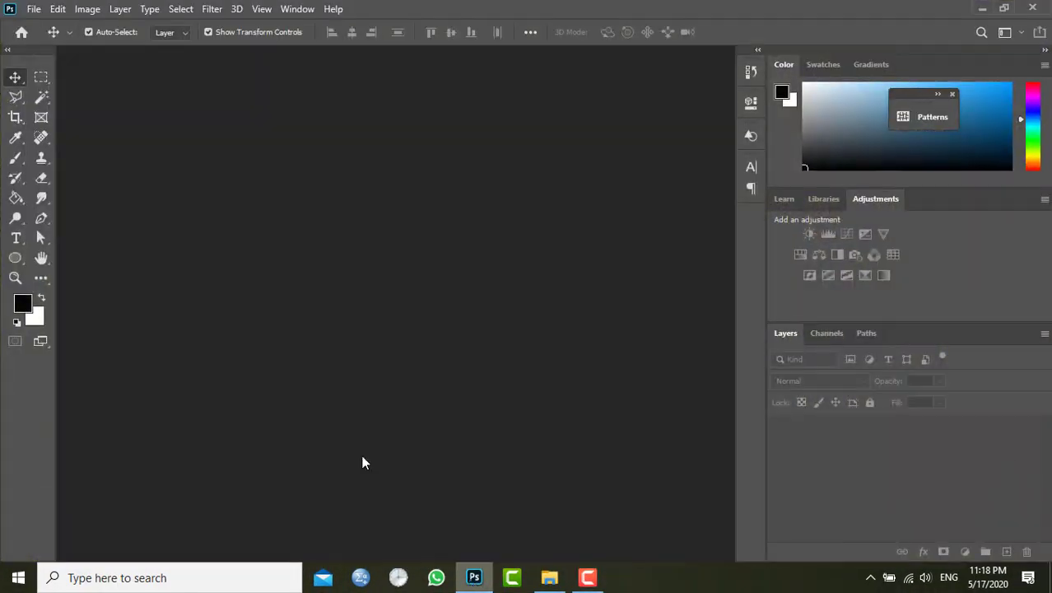
pyautogui.click(34, 10)
pyautogui.click(48, 26)
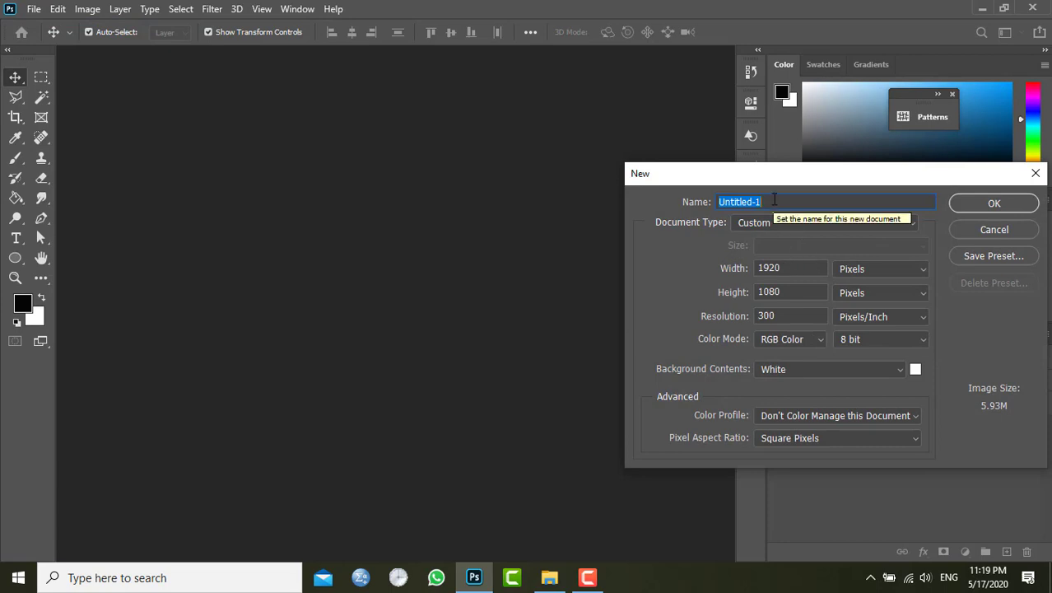
pyautogui.write('Youtube Thumbnail')
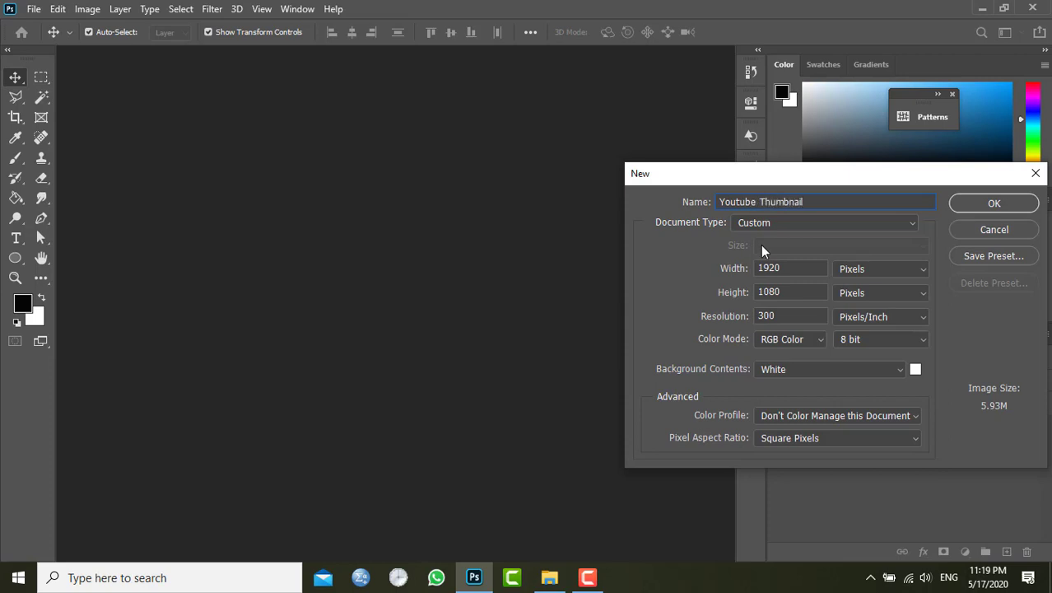
pyautogui.press('Tab')
pyautogui.click(783, 290)
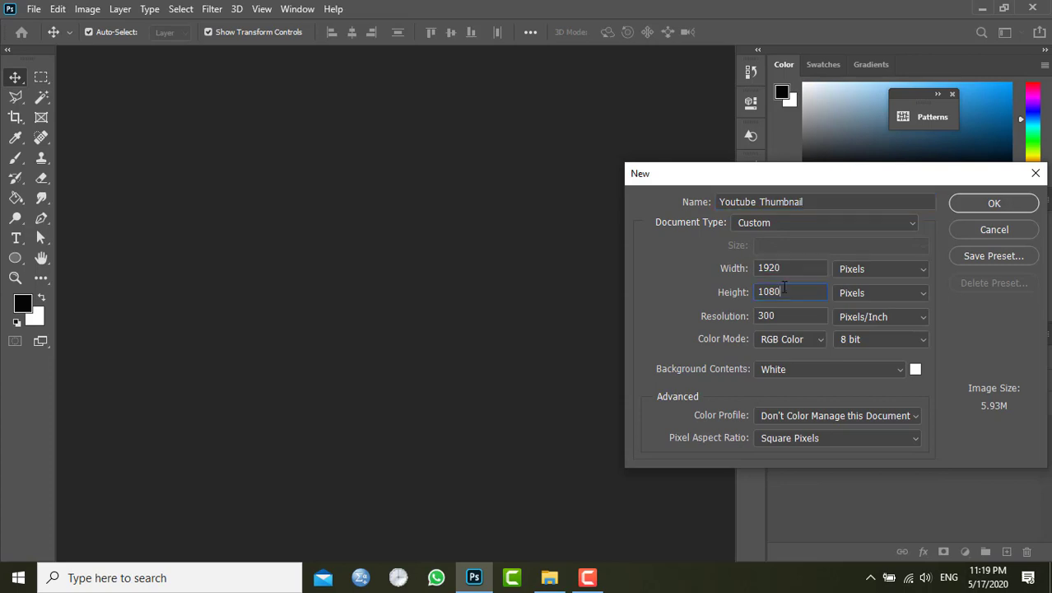
pyautogui.click(782, 369)
pyautogui.click(786, 375)
pyautogui.click(988, 201)
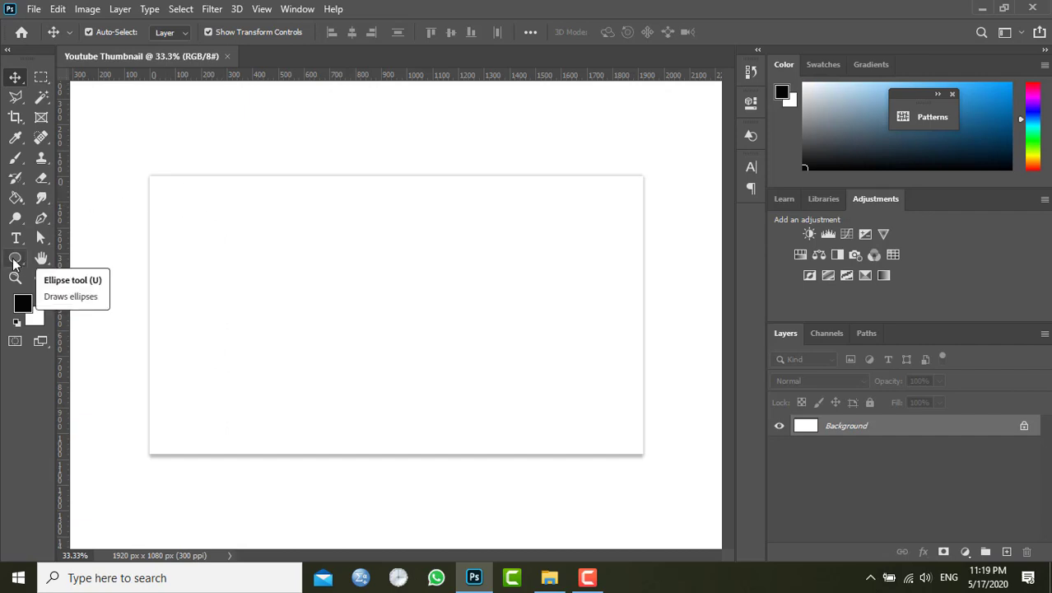
# Step: Draw a circle about 1437 px in diameter with the Ellipse tool and move it over the canvas's right half, overflowing the edges
pyautogui.click(14, 260)
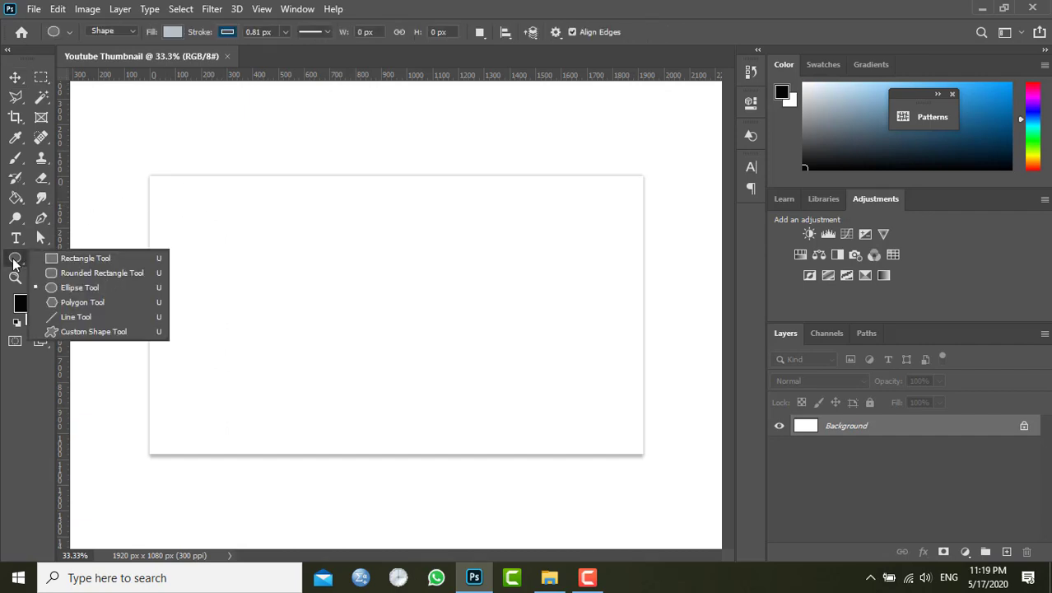
pyautogui.click(77, 290)
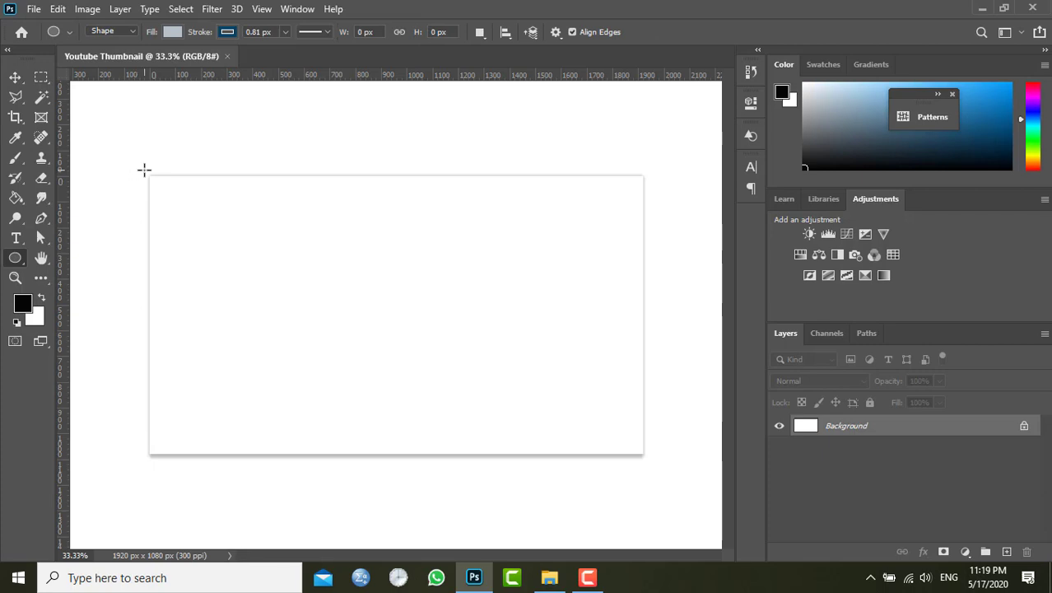
pyautogui.moveTo(144, 170); pyautogui.dragTo(512, 539)
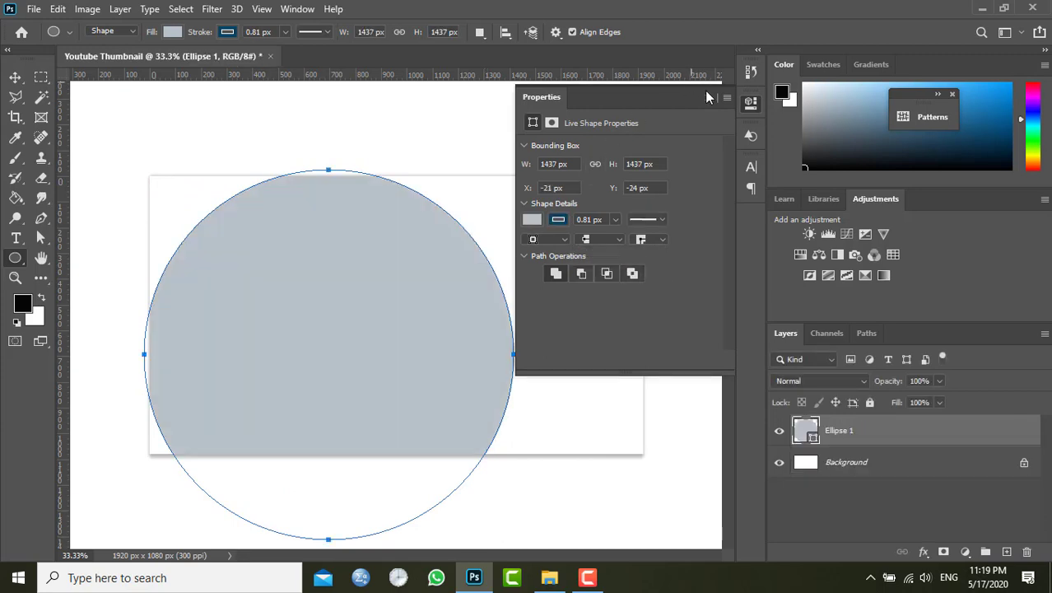
pyautogui.click(705, 92)
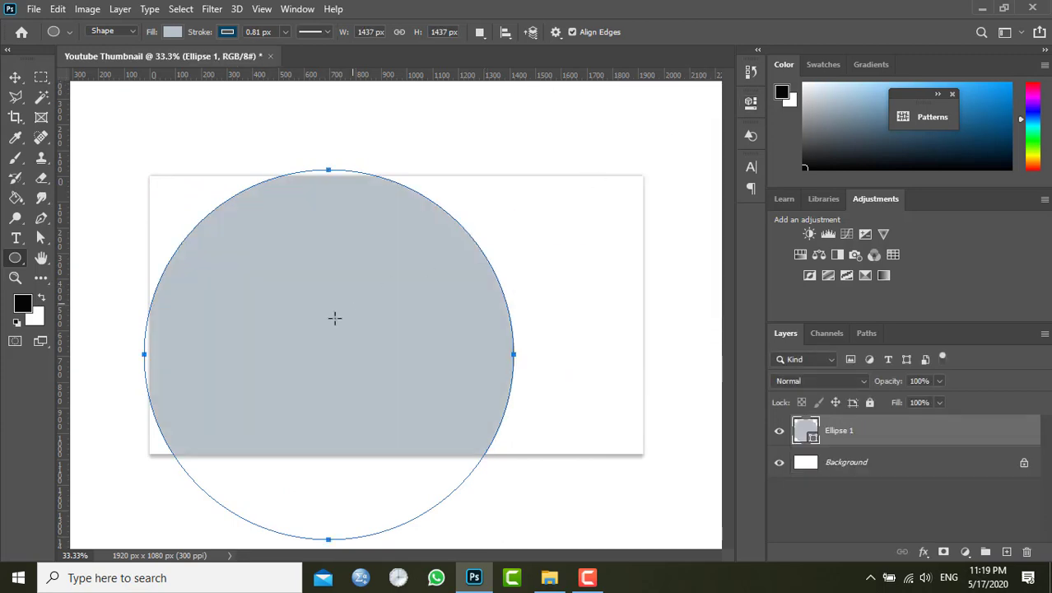
pyautogui.click(15, 78)
pyautogui.moveTo(300, 323); pyautogui.dragTo(508, 289)
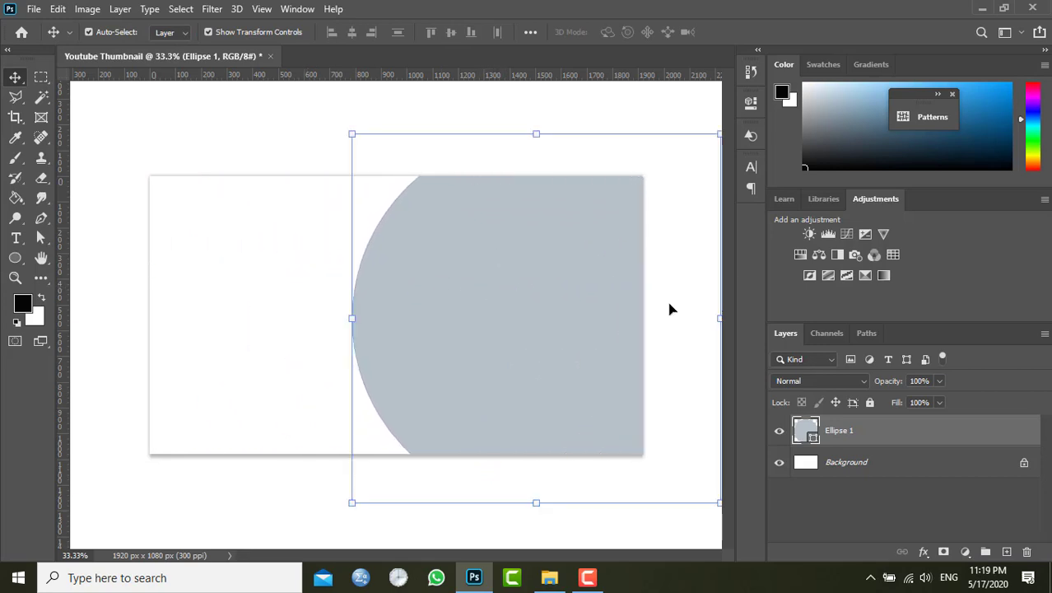
# Step: Change the circle's fill color to dark red 650b07
pyautogui.doubleClick(815, 436)
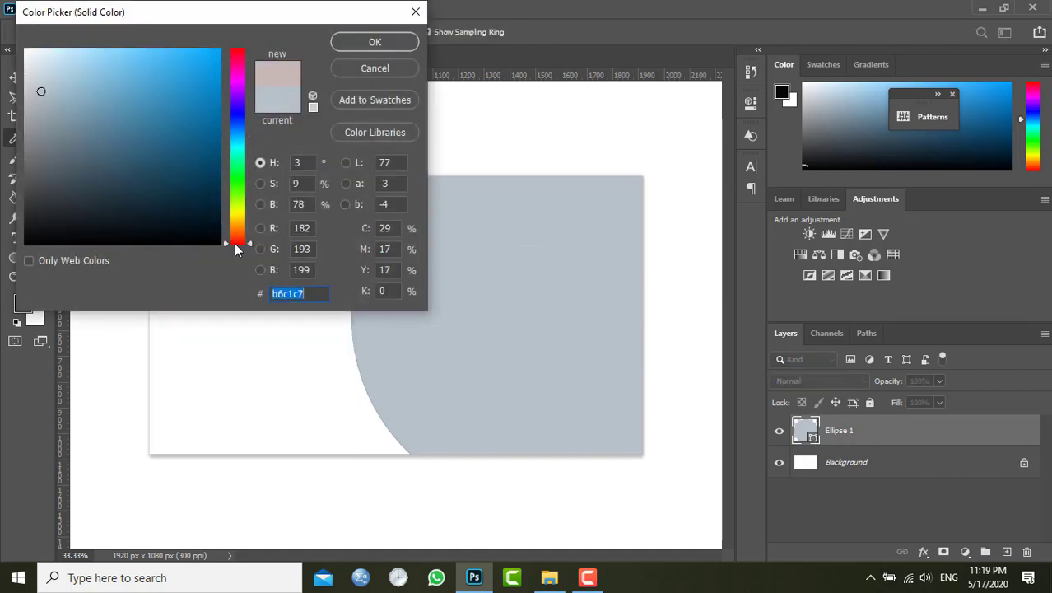
pyautogui.click(234, 249)
pyautogui.click(207, 167)
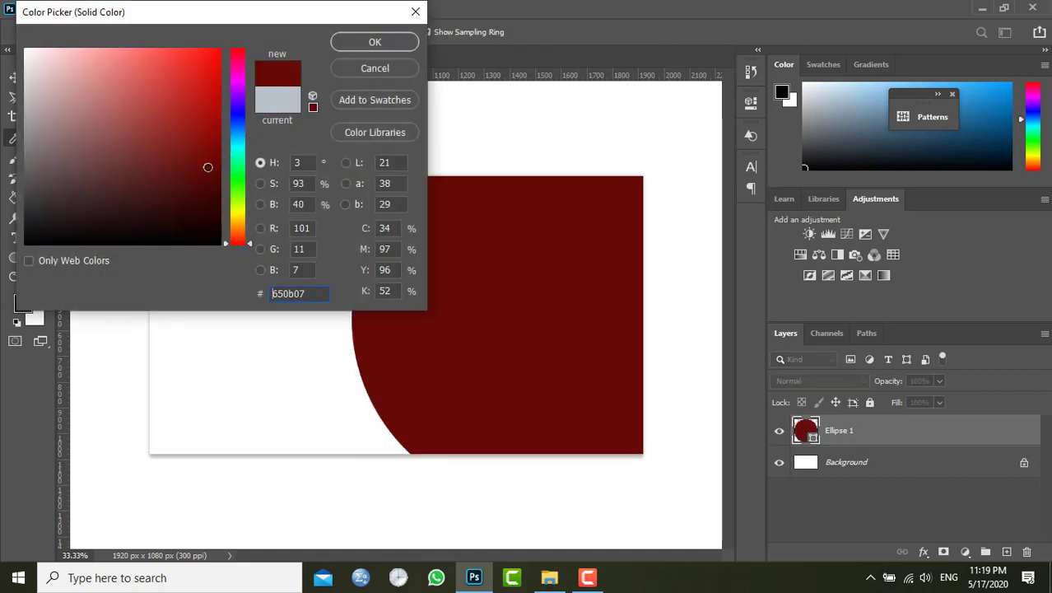
pyautogui.click(370, 42)
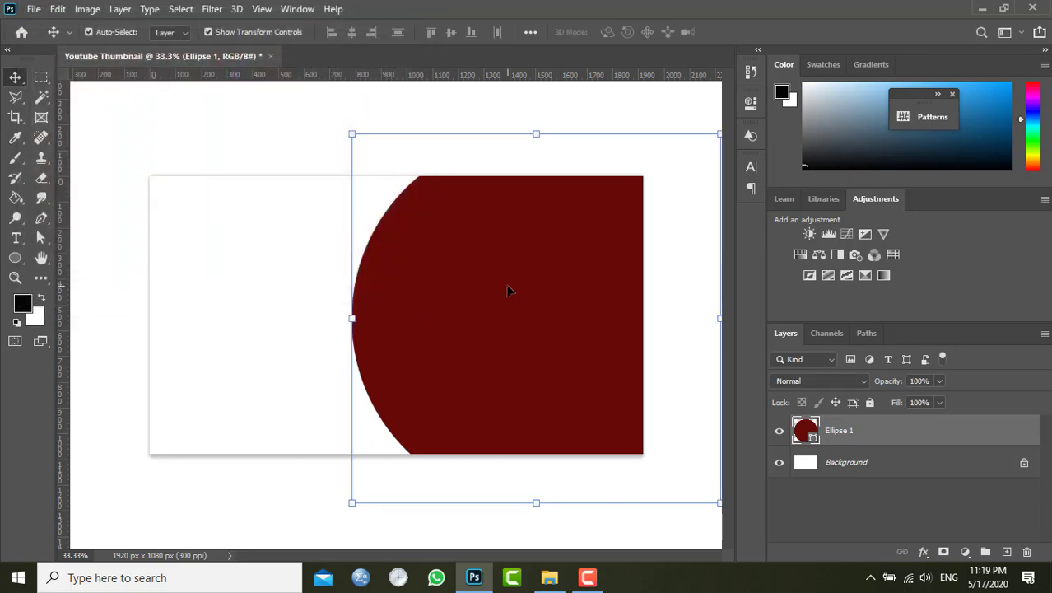
# Step: Duplicate the Ellipse 1 layer as Ellipse 1 copy and place the copy below the original layer
pyautogui.rightClick(837, 436)
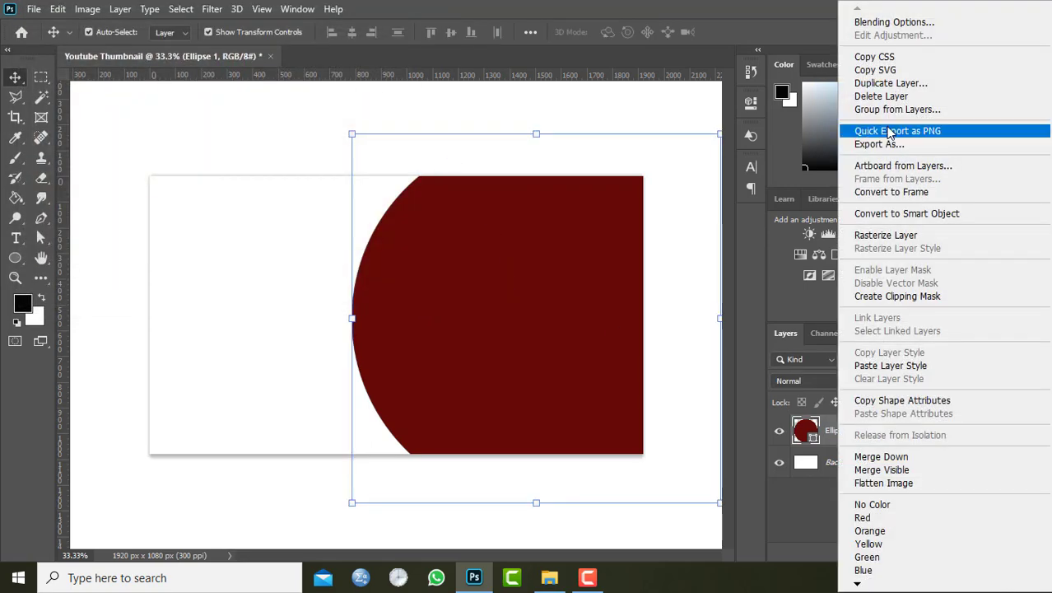
pyautogui.click(887, 84)
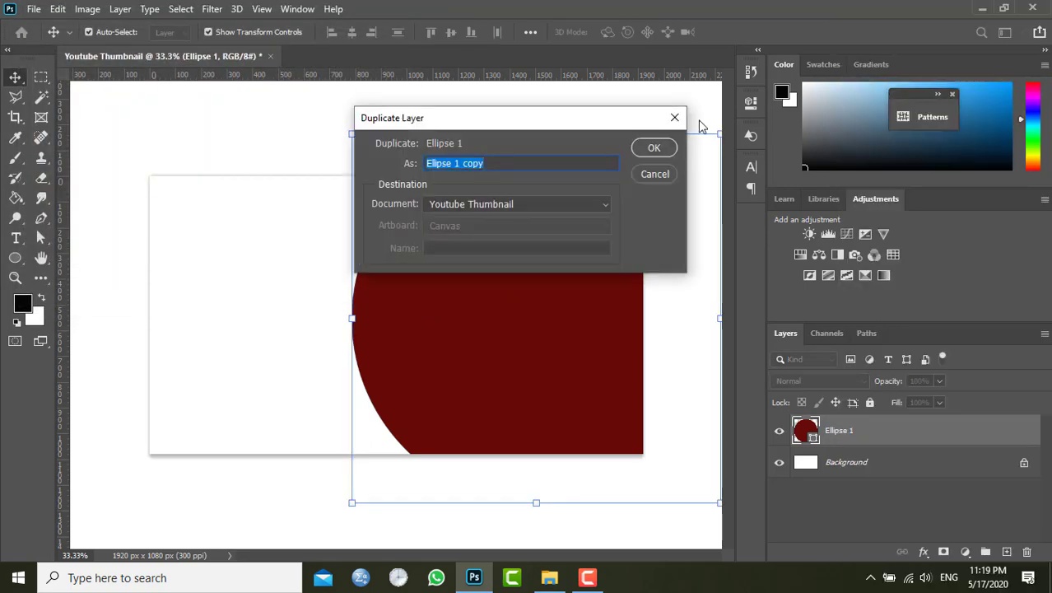
pyautogui.click(653, 148)
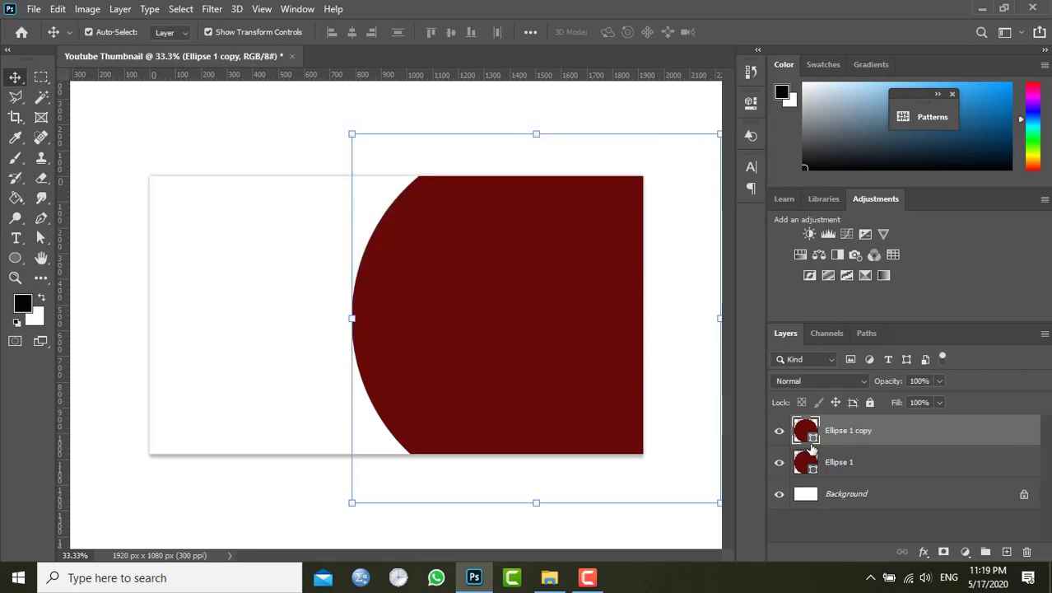
pyautogui.moveTo(807, 431); pyautogui.dragTo(813, 472)
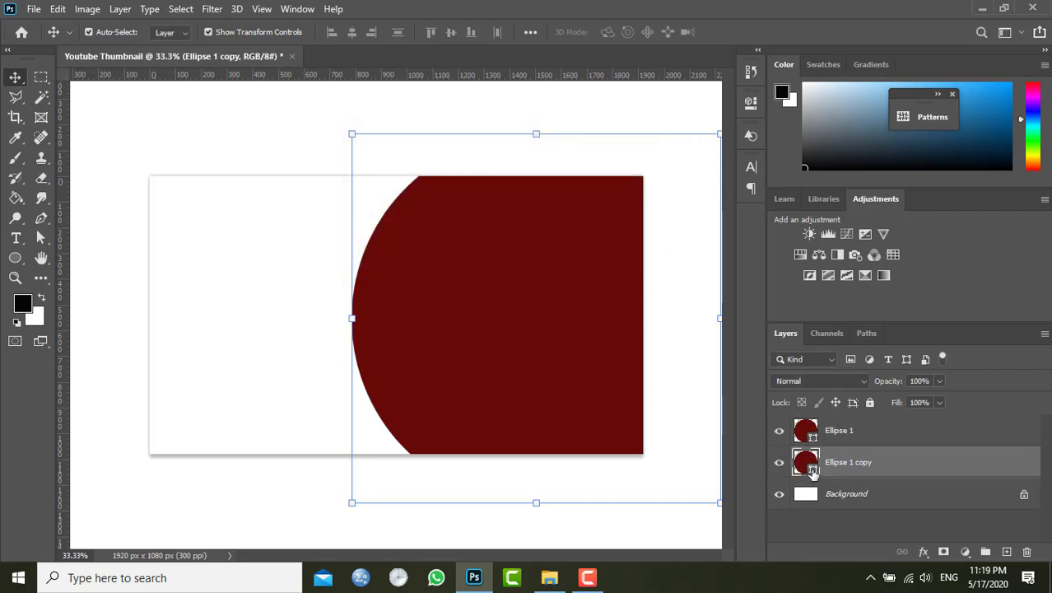
# Step: Change the fill color of Ellipse 1 copy to yellow fdd707
pyautogui.doubleClick(813, 471)
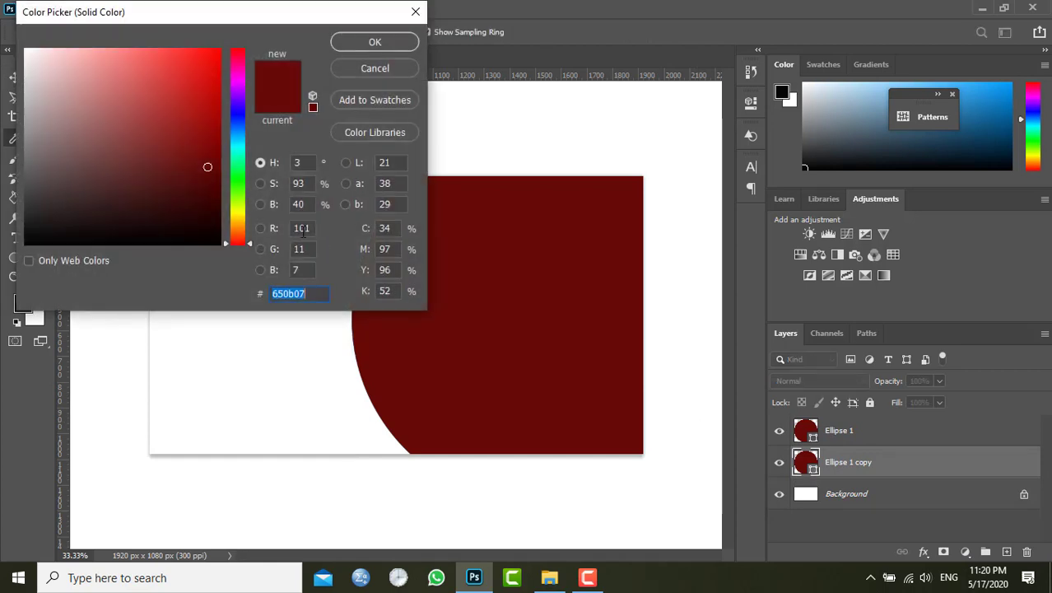
pyautogui.click(241, 217)
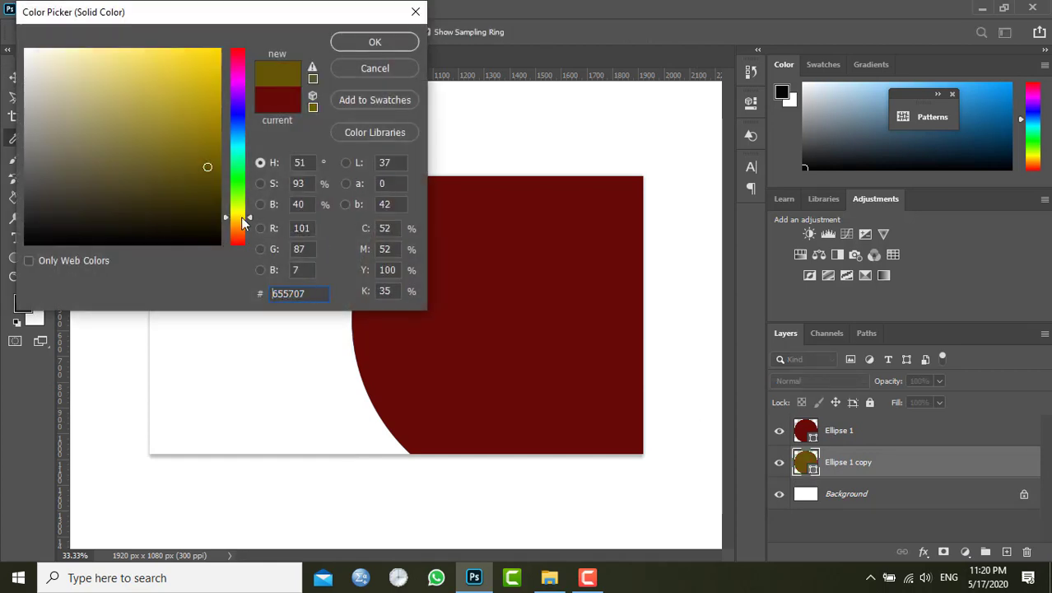
pyautogui.click(215, 51)
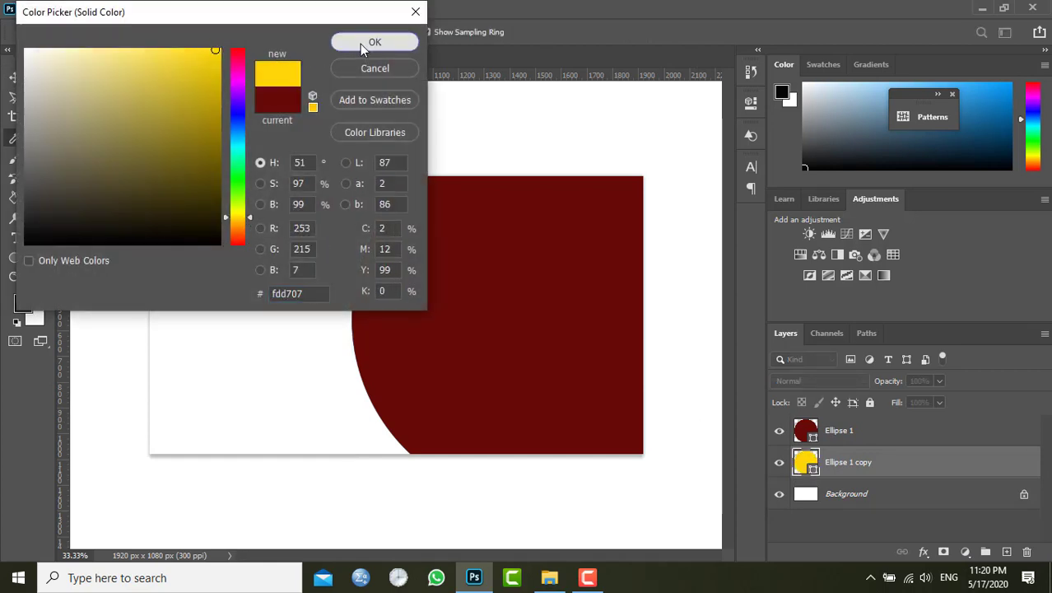
pyautogui.click(360, 43)
# Step: Nudge the yellow circle to the left so it forms a thin rim along the red circle's left edge, then deselect it
pyautogui.press('Left')
pyautogui.press('Left')
pyautogui.press('Left')
pyautogui.press('Left')
pyautogui.press('Left')
pyautogui.press('Left')
pyautogui.press('Left')
pyautogui.press('Left')
pyautogui.press('Left')
pyautogui.press('Left')
pyautogui.press('Left')
pyautogui.press('Left')
pyautogui.press('Left')
pyautogui.press('Left')
pyautogui.press('Left')
pyautogui.press('Left')
pyautogui.press('Left')
pyautogui.press('Left')
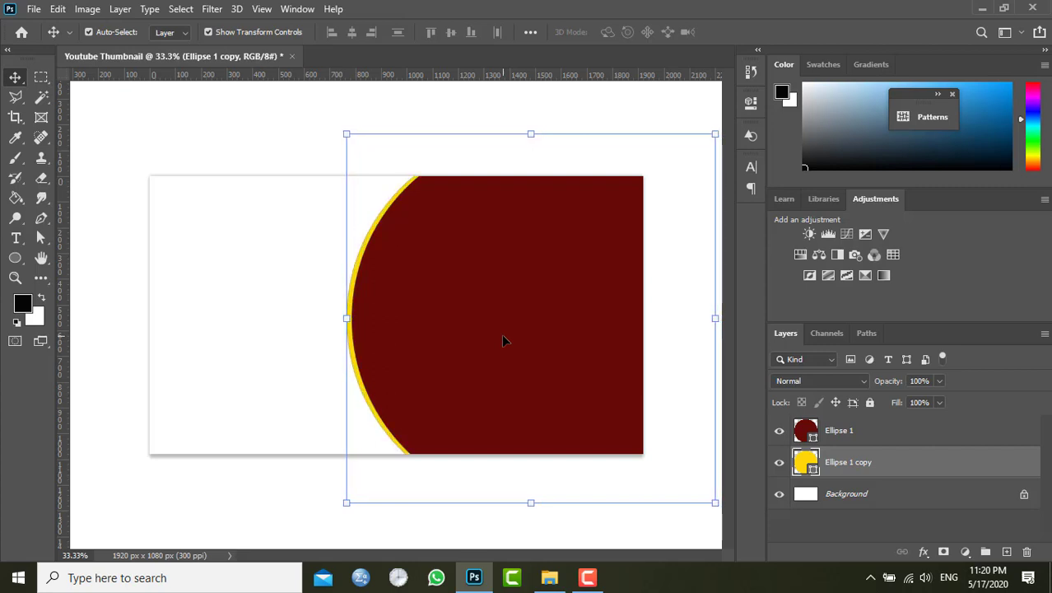
pyautogui.press('Left')
pyautogui.press('Left')
pyautogui.press('Left')
pyautogui.press('Left')
pyautogui.press('Left')
pyautogui.press('Left')
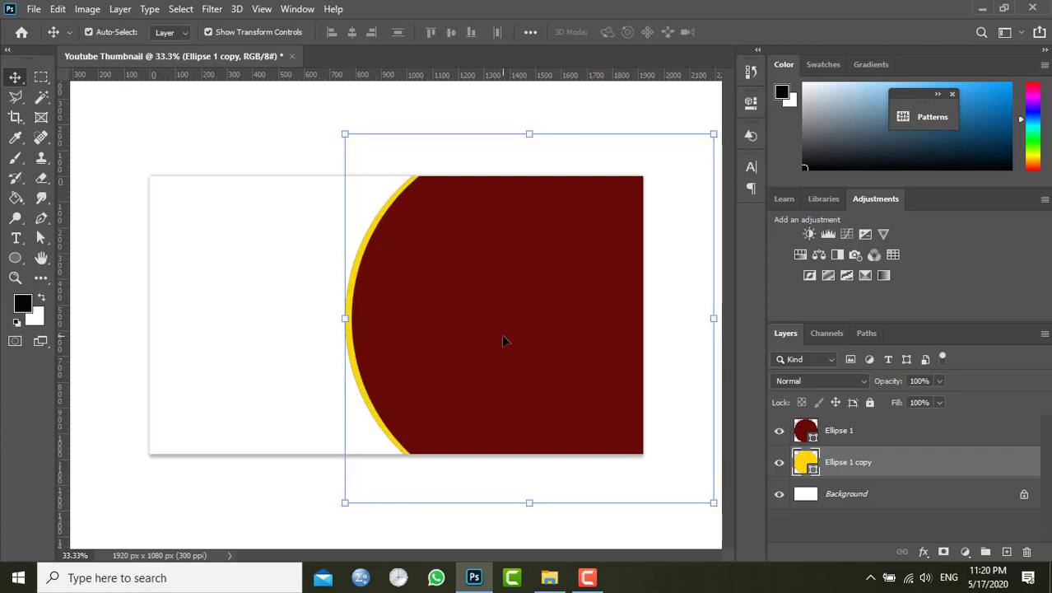
pyautogui.click(300, 507)
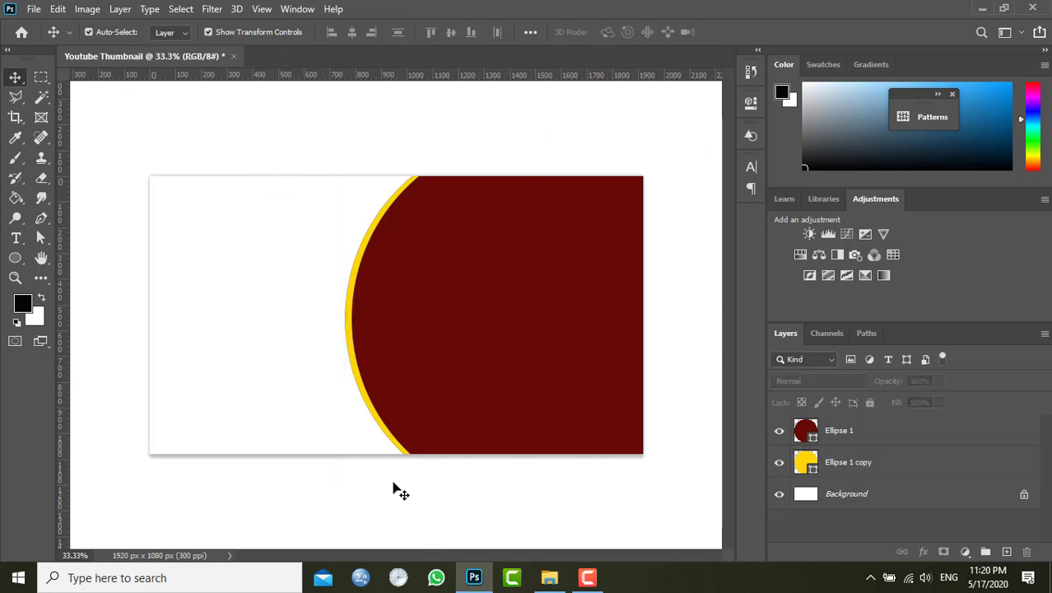
# Step: Place picture 4.5 from the image folder as the topmost layer, scaled to about 45%, covering the visible circle area
pyautogui.click(549, 578)
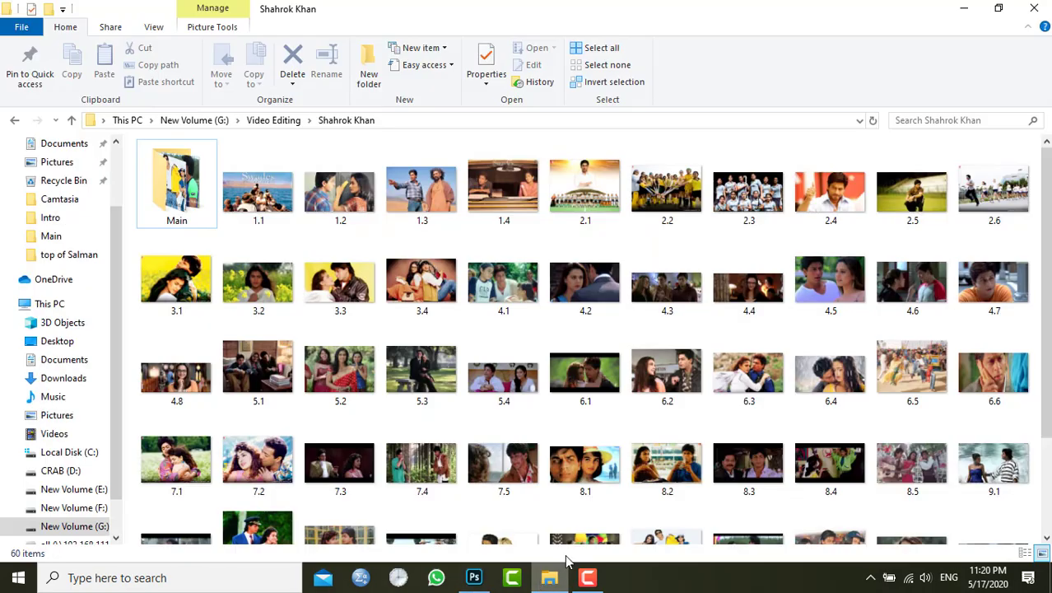
pyautogui.moveTo(826, 285); pyautogui.dragTo(494, 343)
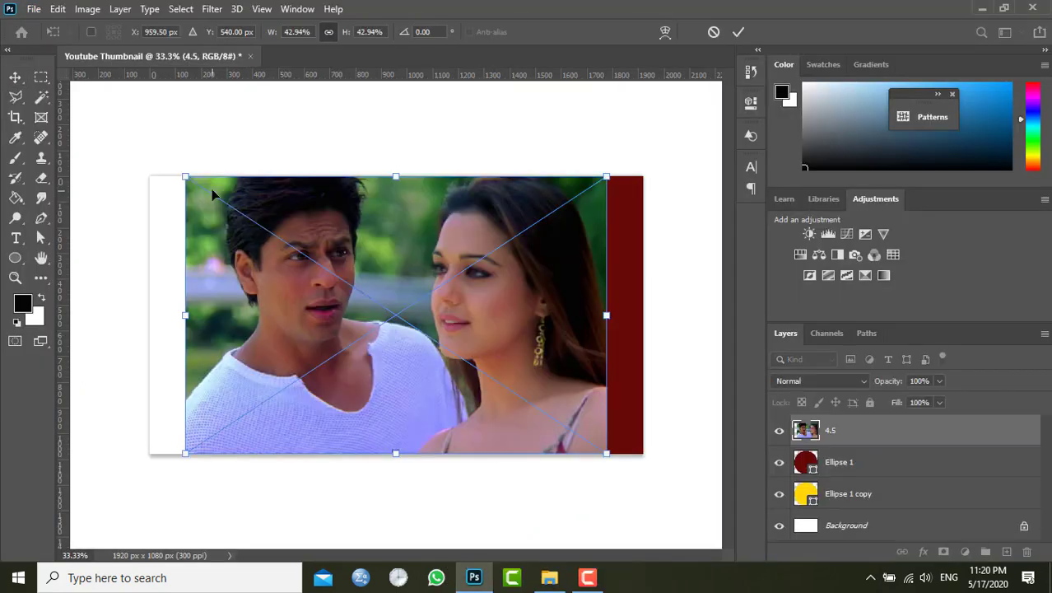
pyautogui.moveTo(181, 174); pyautogui.dragTo(219, 199)
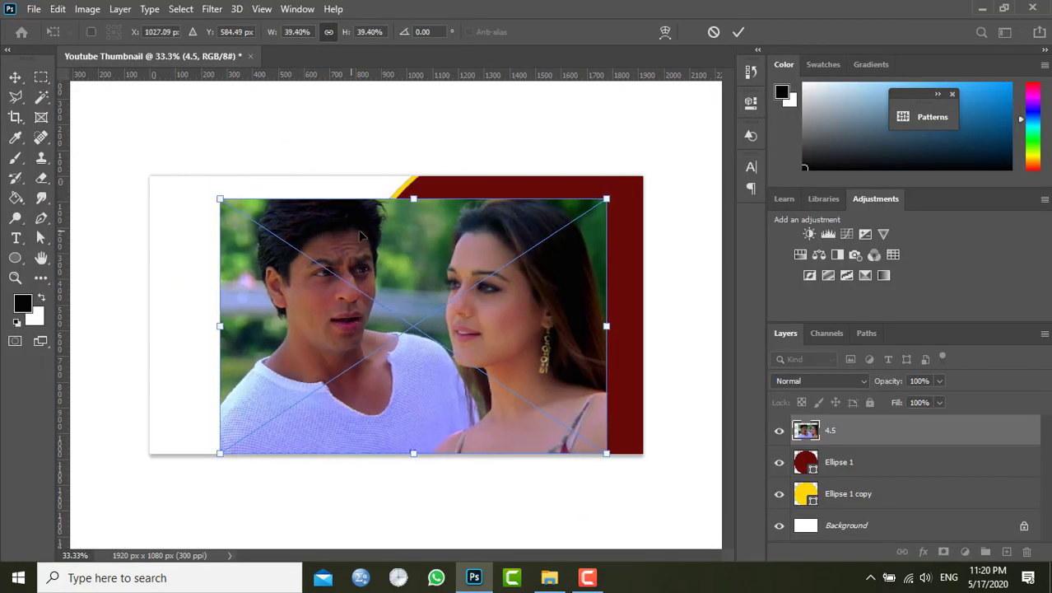
pyautogui.moveTo(359, 236); pyautogui.dragTo(428, 202)
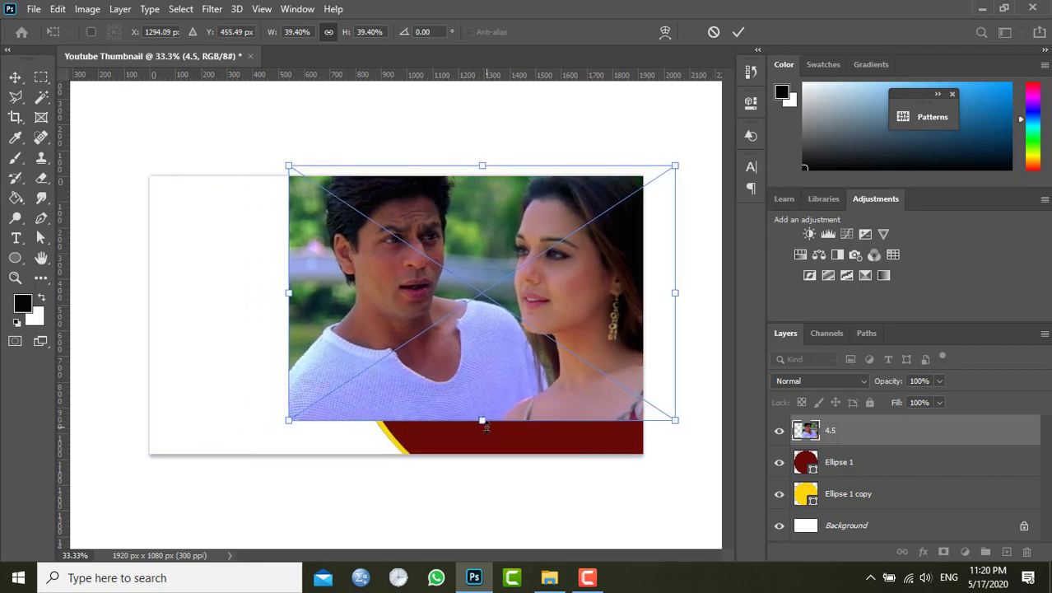
pyautogui.moveTo(482, 419); pyautogui.dragTo(483, 454)
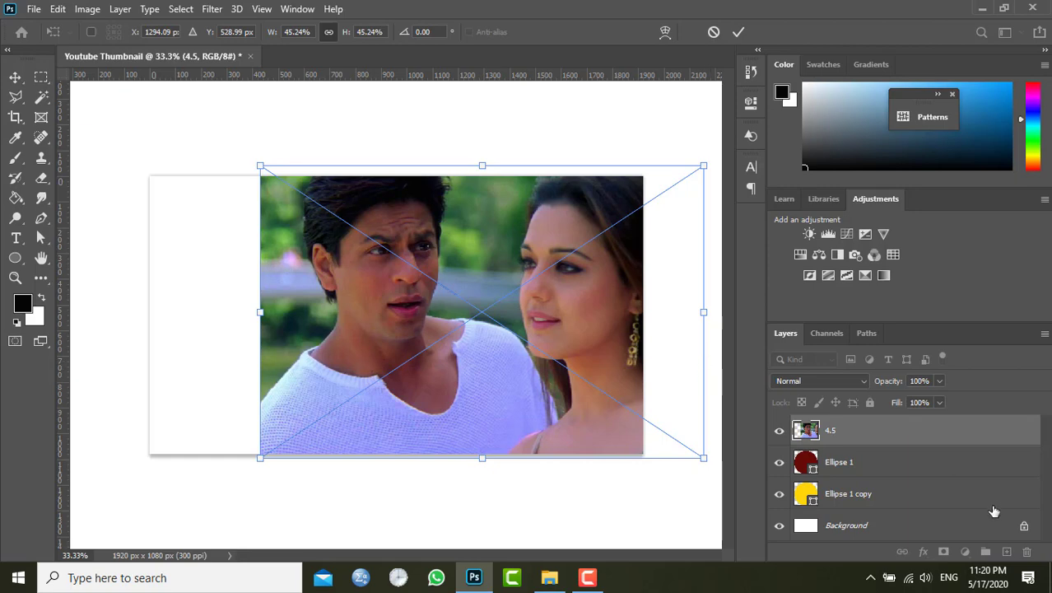
pyautogui.click(836, 462)
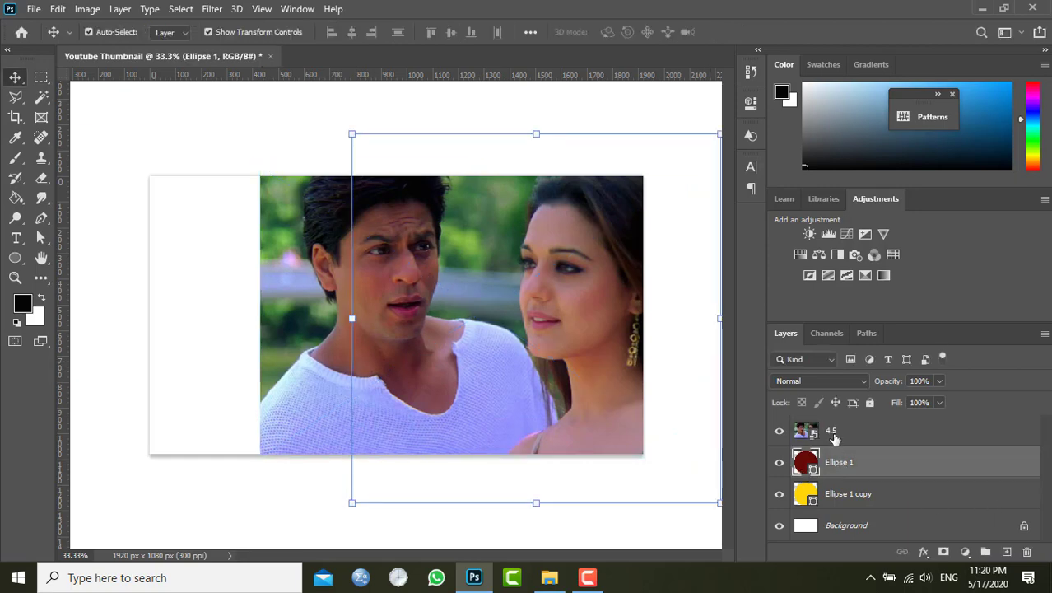
# Step: Clip the 4.5 picture layer to the Ellipse 1 circle with a clipping mask
pyautogui.click(833, 438)
pyautogui.rightClick(833, 438)
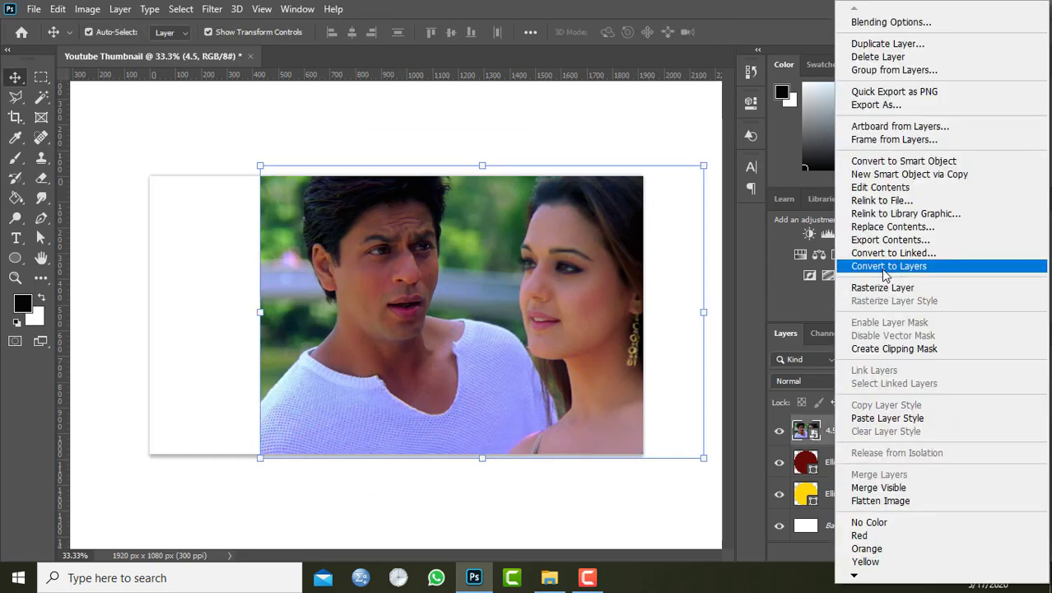
pyautogui.click(893, 349)
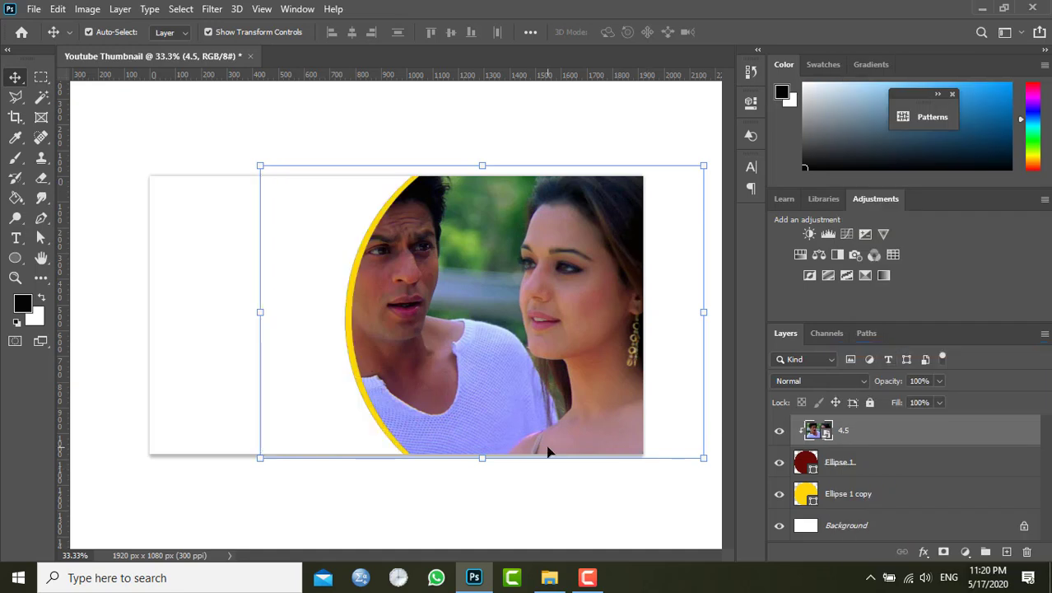
# Step: Nudge the clipped picture to the right and slightly down so both faces are framed inside the circle
pyautogui.hotkey('shift', 'Right')
pyautogui.hotkey('shift', 'Right')
pyautogui.hotkey('shift', 'Right')
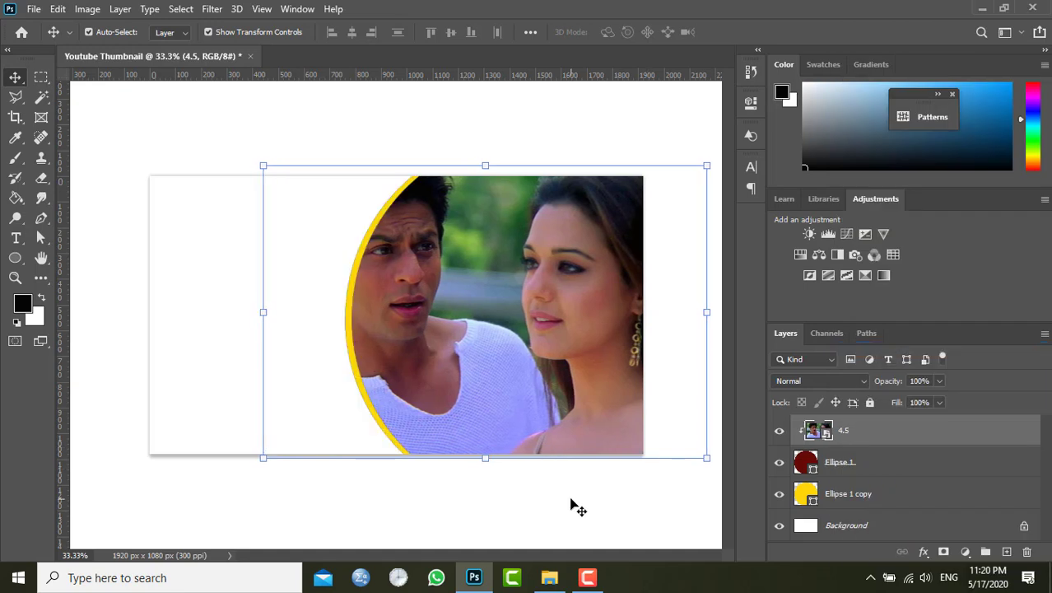
pyautogui.hotkey('shift', 'Right')
pyautogui.hotkey('shift', 'Down')
pyautogui.hotkey('shift', 'Down')
pyautogui.hotkey('shift', 'Down')
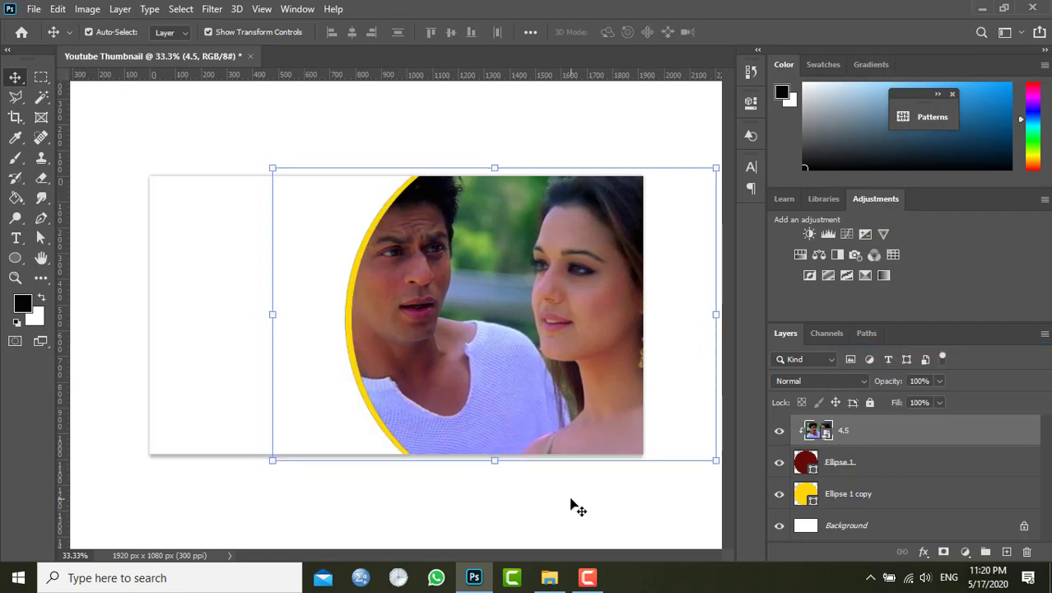
pyautogui.hotkey('shift', 'Down')
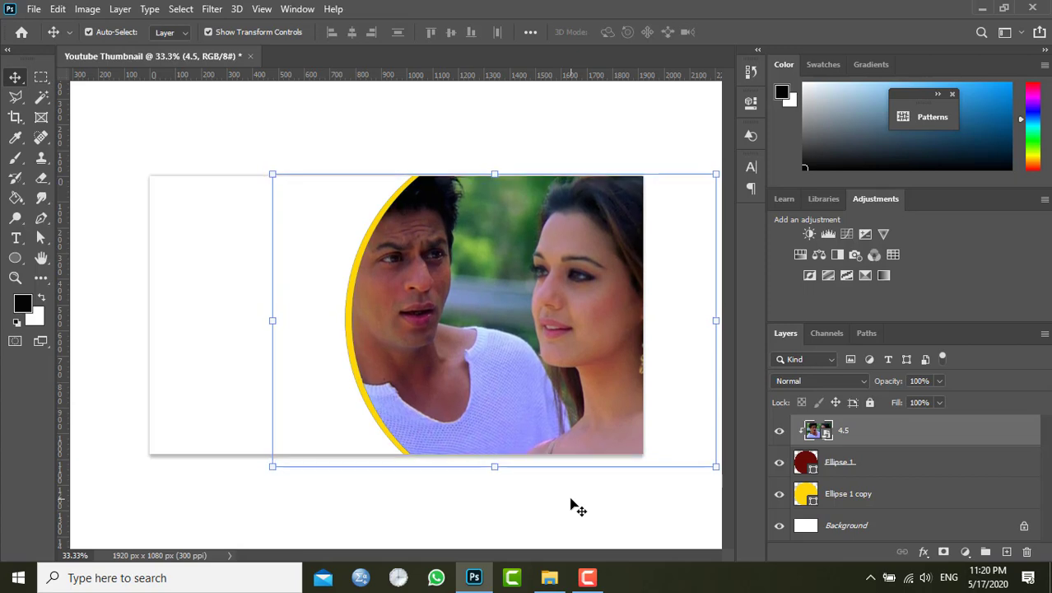
pyautogui.hotkey('shift', 'Right')
pyautogui.hotkey('shift', 'Right')
pyautogui.hotkey('shift', 'Right')
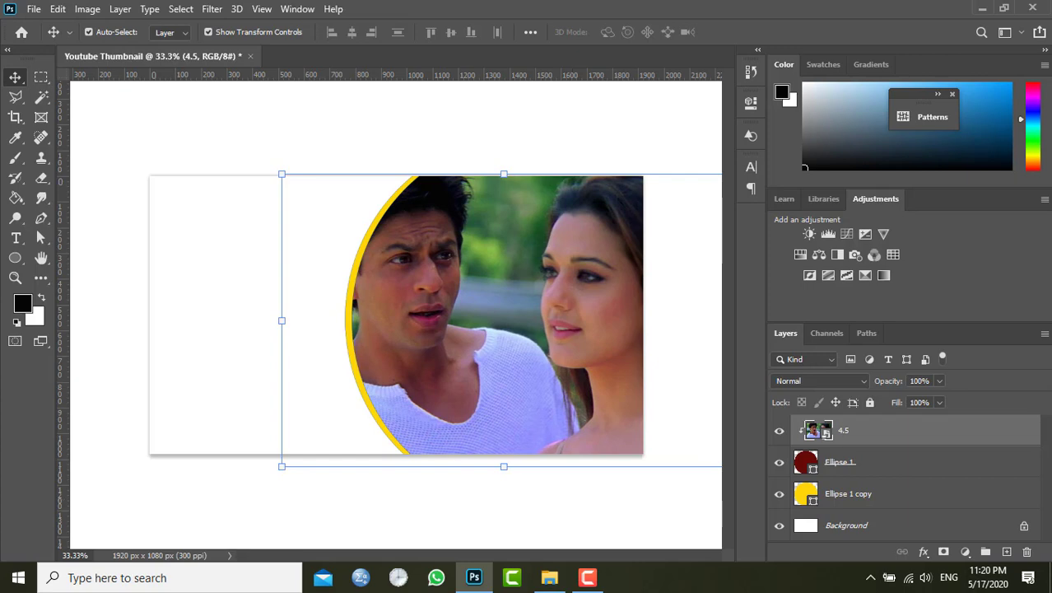
# Step: Scale the clipped 4.5 picture down to about 43.8%, apply the transform and deselect the layer
pyautogui.moveTo(280, 466); pyautogui.dragTo(293, 453)
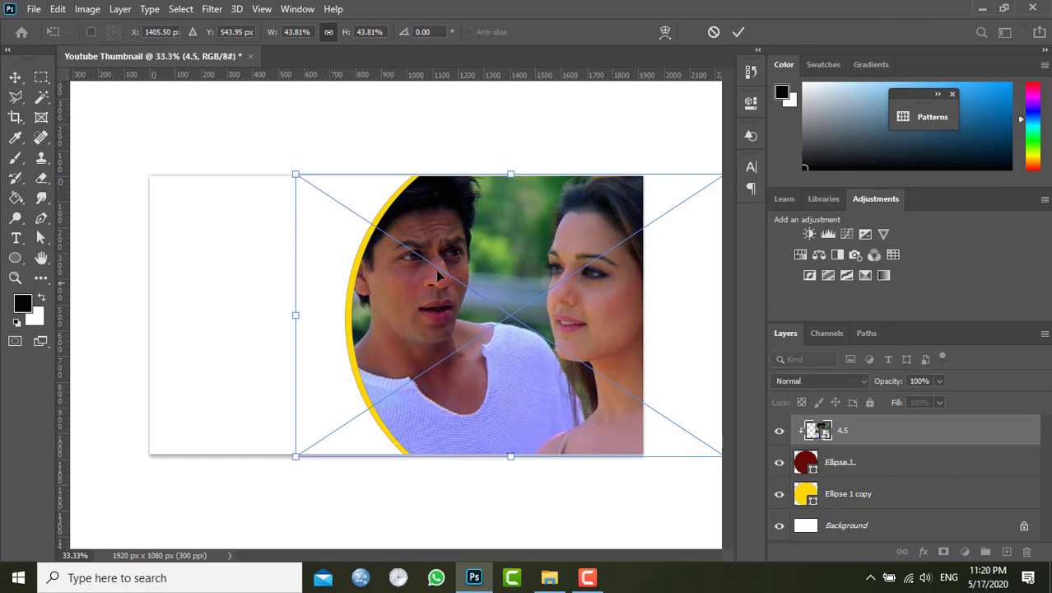
pyautogui.click(14, 77)
pyautogui.click(244, 277)
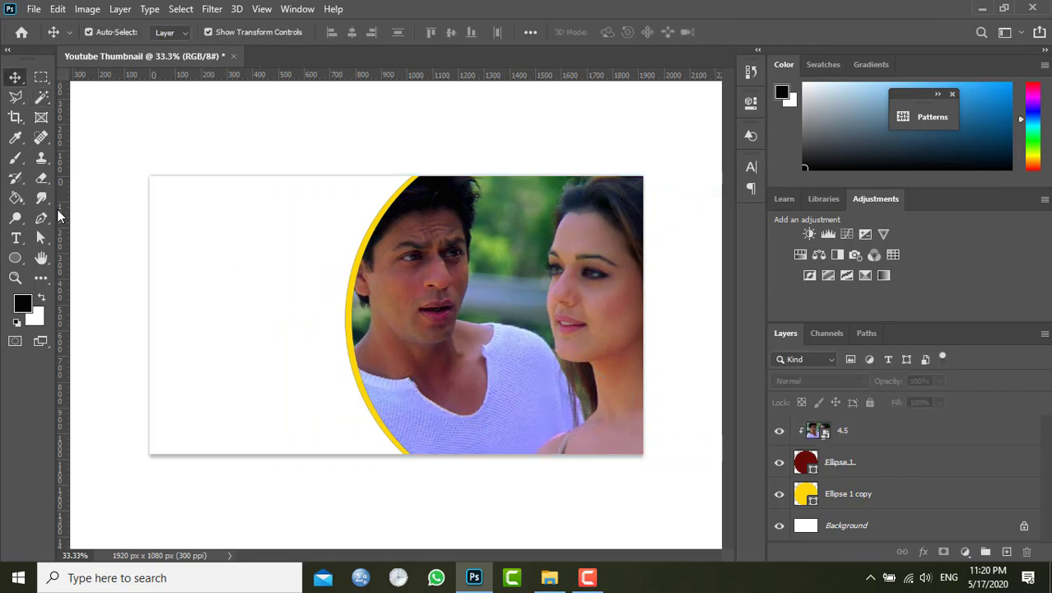
# Step: Start a text layer in the blank area beside the circle and set its text colour to near-black #040404
pyautogui.click(15, 238)
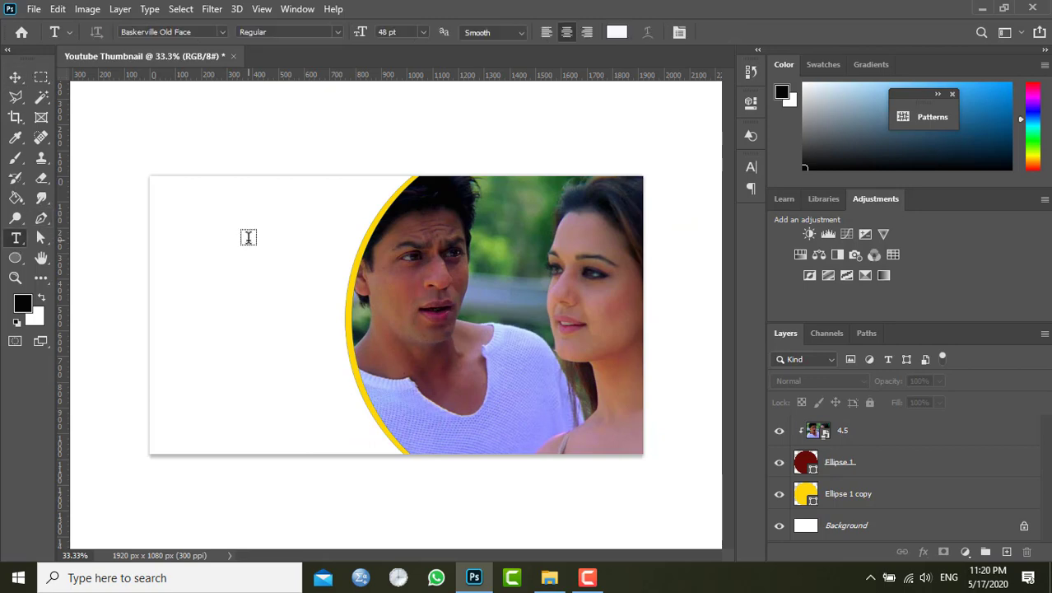
pyautogui.click(202, 234)
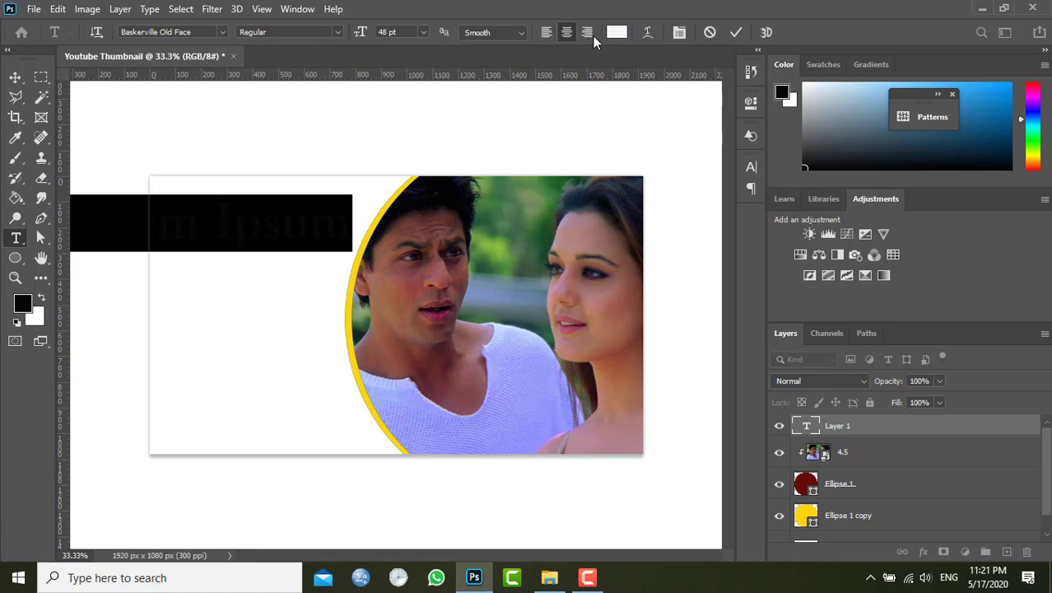
pyautogui.click(616, 32)
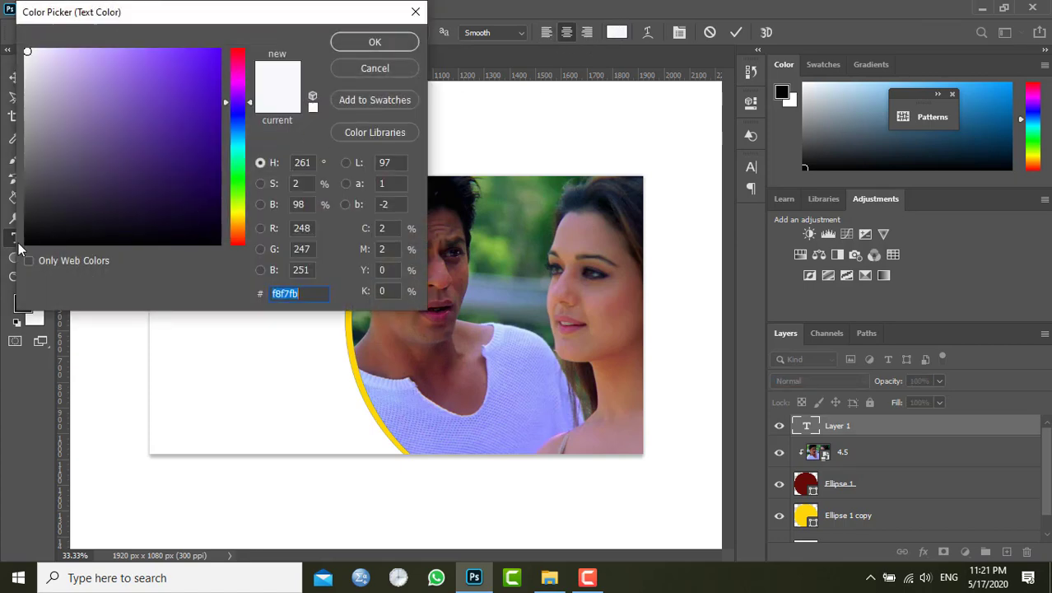
pyautogui.click(26, 240)
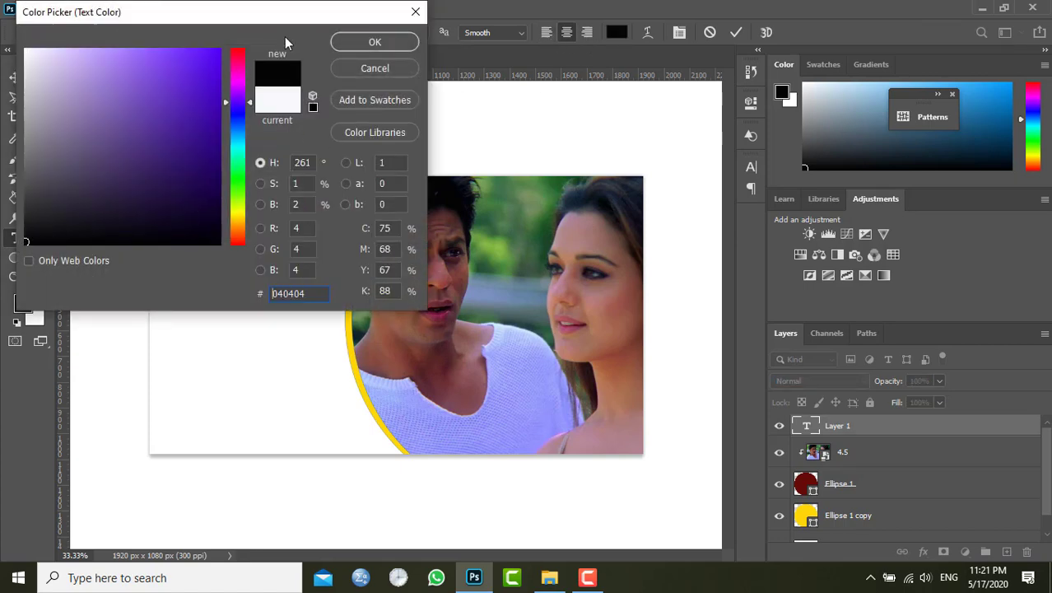
pyautogui.click(367, 45)
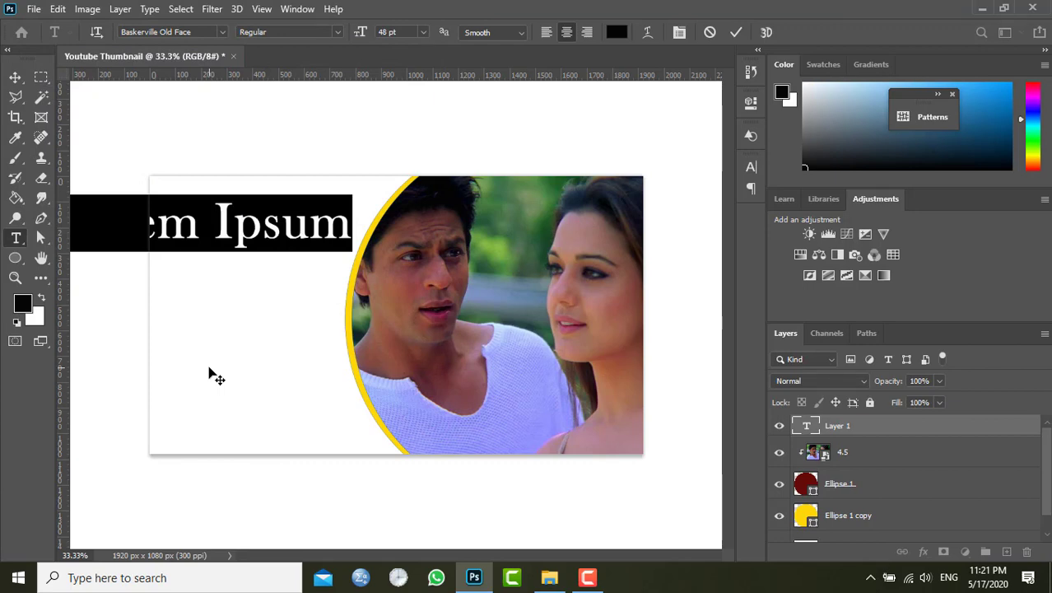
# Step: Enter "How to" as the text and move it right so the whole line sits inside the canvas
pyautogui.write('How t')
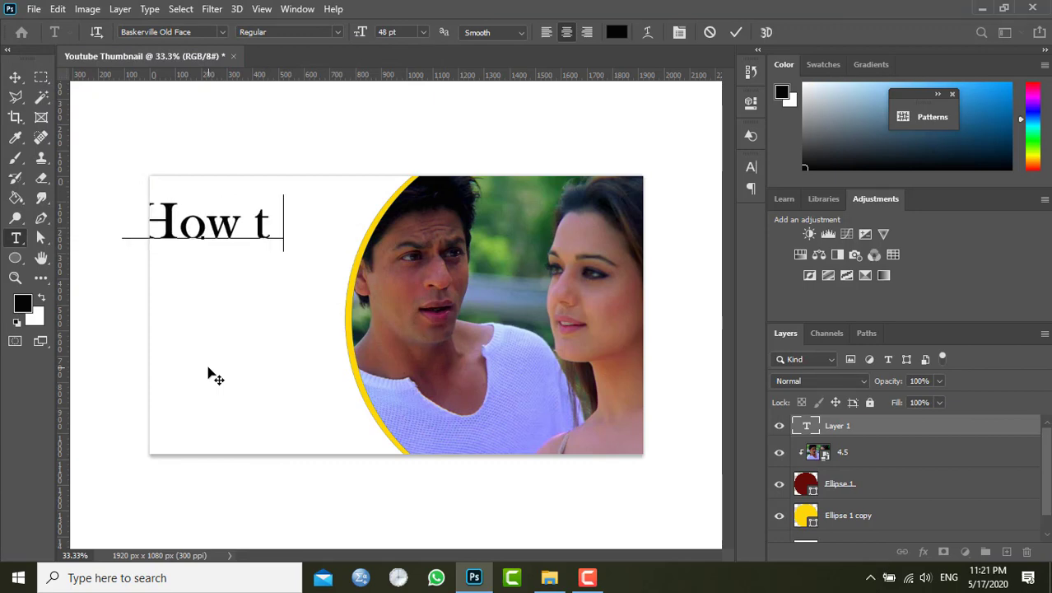
pyautogui.write('o')
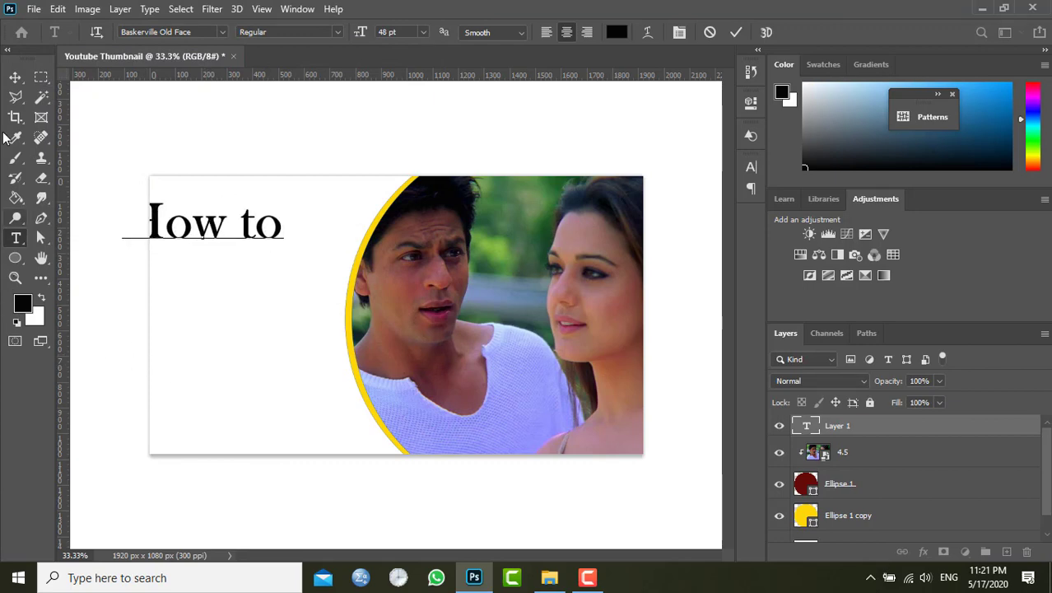
pyautogui.click(15, 77)
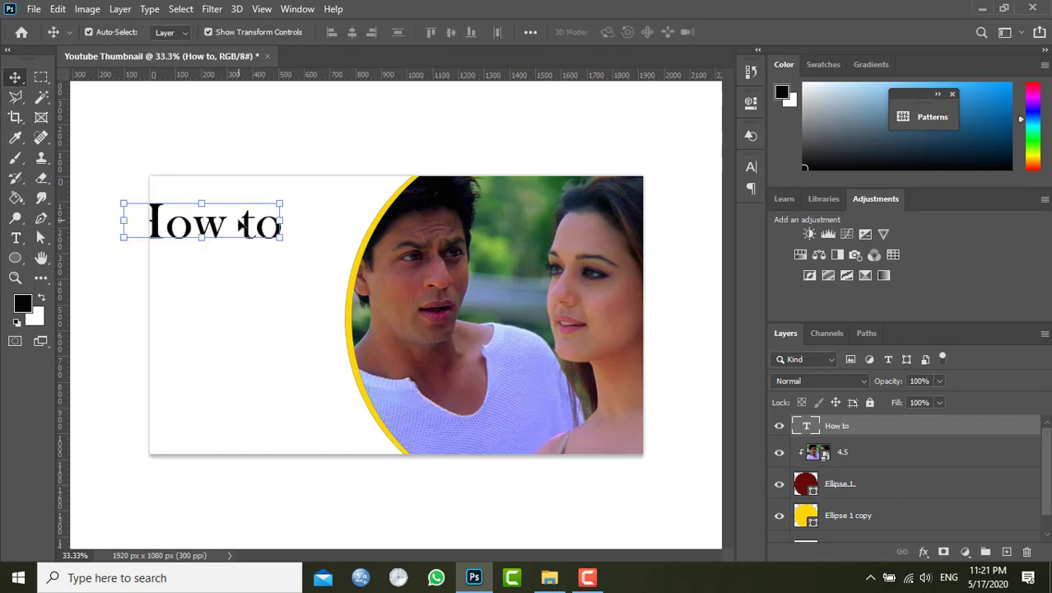
pyautogui.moveTo(241, 225); pyautogui.dragTo(288, 224)
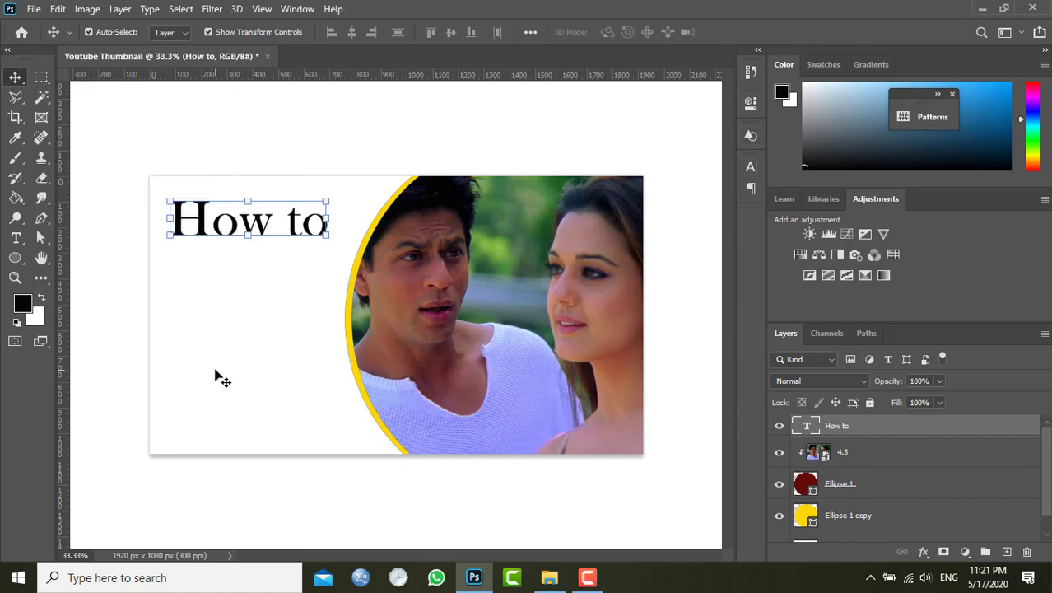
# Step: Duplicate the "How to" text directly below itself and change the copy's wording to "Make"
pyautogui.click(224, 310)
pyautogui.moveTo(252, 227); pyautogui.dragTo(252, 269)
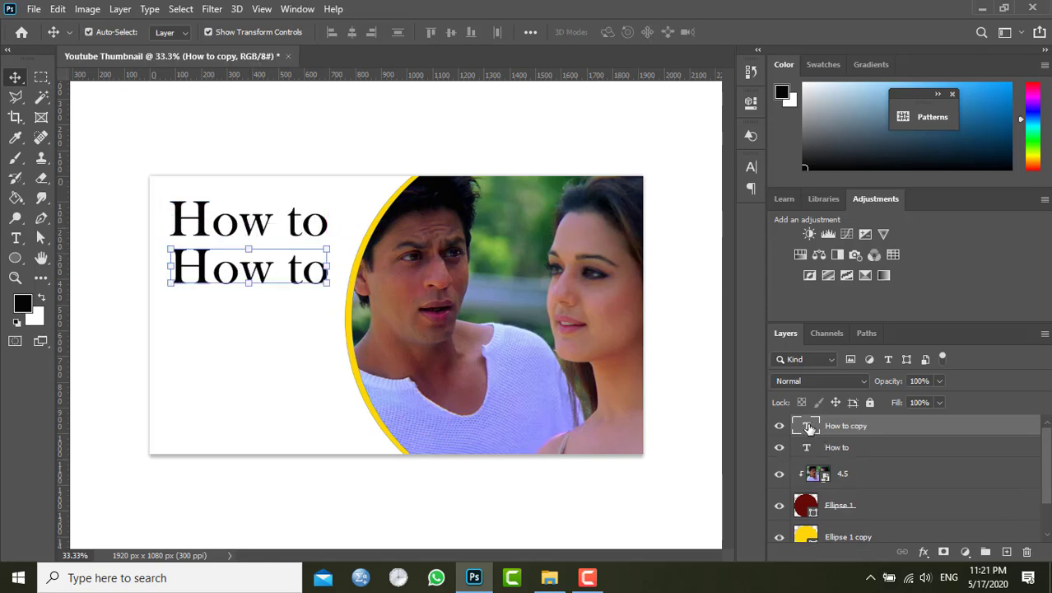
pyautogui.doubleClick(809, 427)
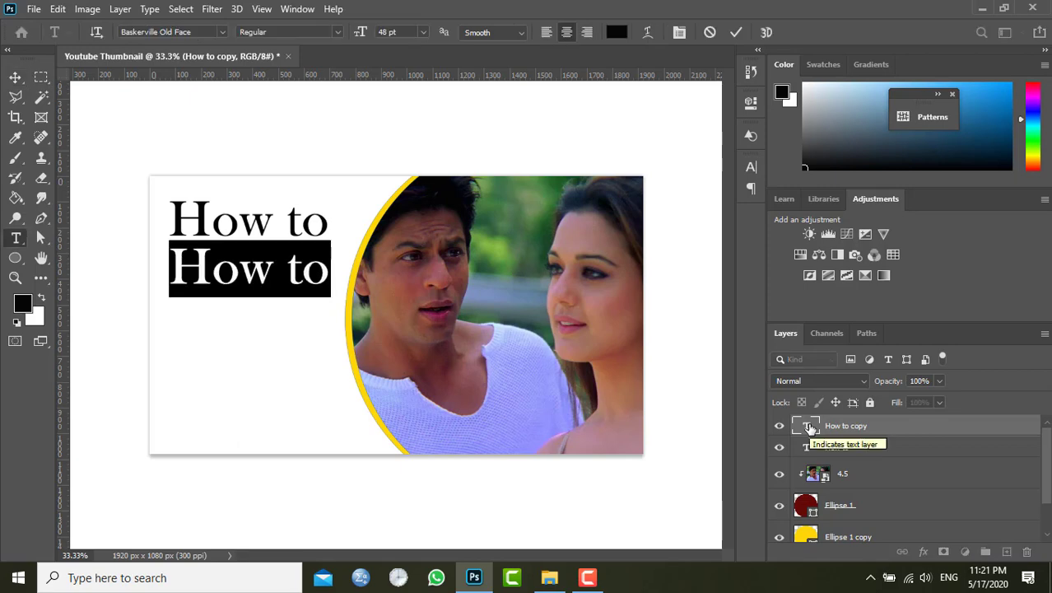
pyautogui.write('Make')
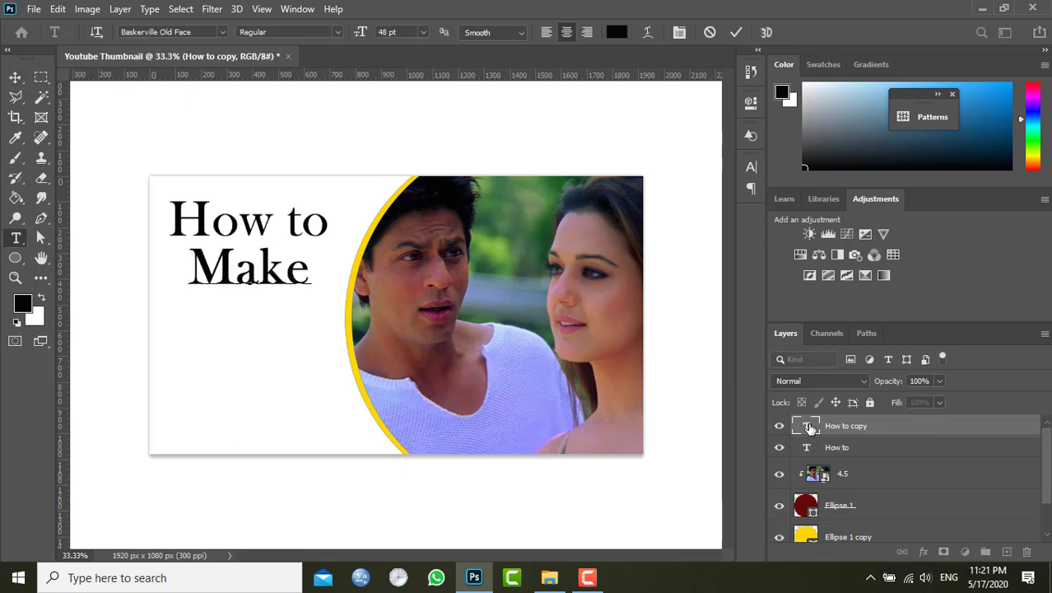
pyautogui.click(14, 78)
# Step: Duplicate the "Make" text below itself and change the copy's wording to "Youtube"
pyautogui.moveTo(317, 328); pyautogui.dragTo(314, 334)
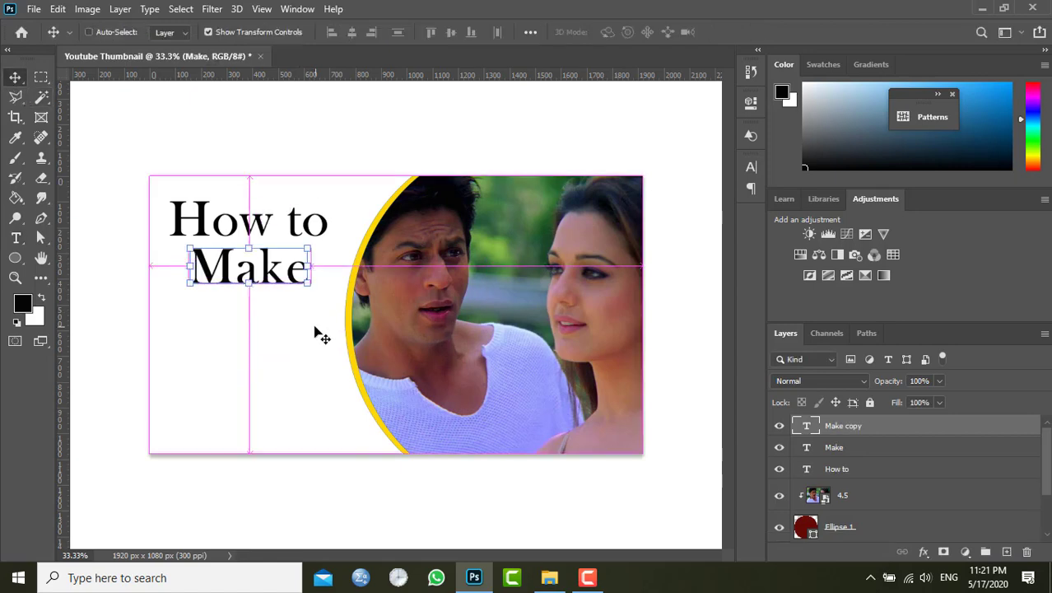
pyautogui.moveTo(238, 267); pyautogui.dragTo(232, 325)
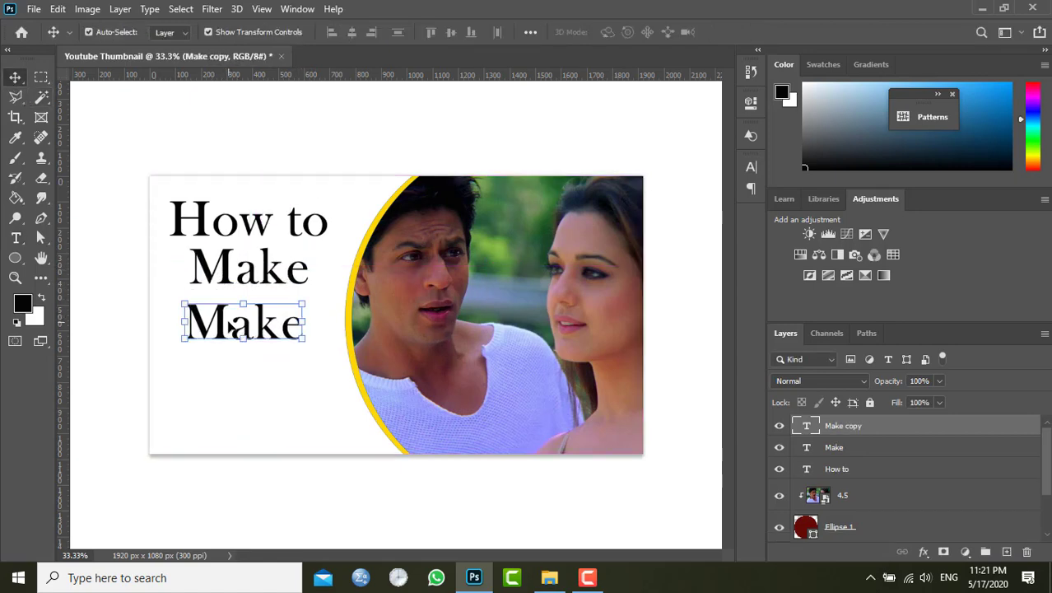
pyautogui.doubleClick(807, 427)
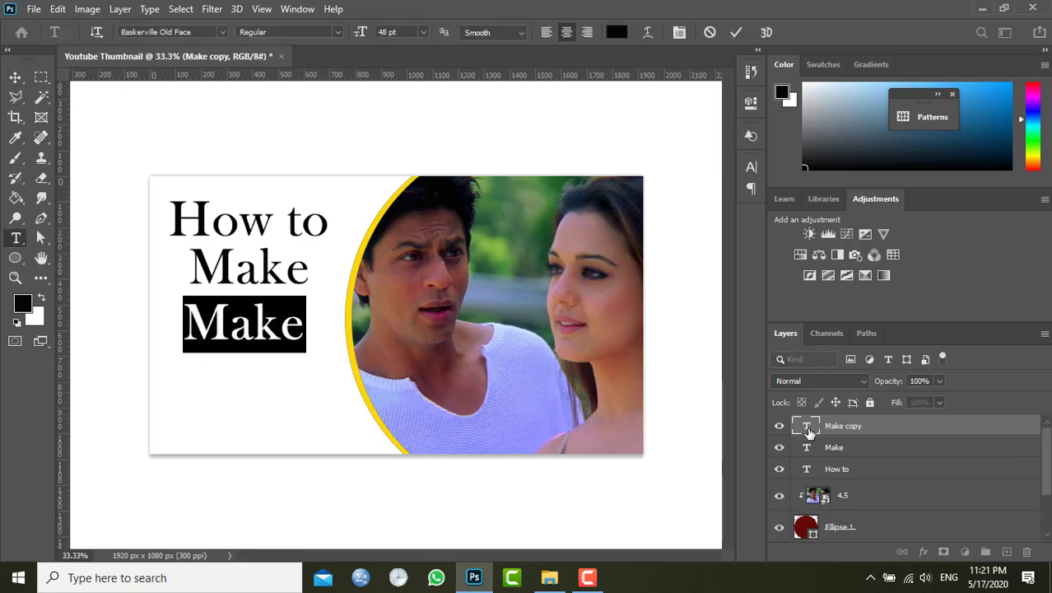
pyautogui.write('Yu')
pyautogui.press('BackSpace')
pyautogui.write('outube')
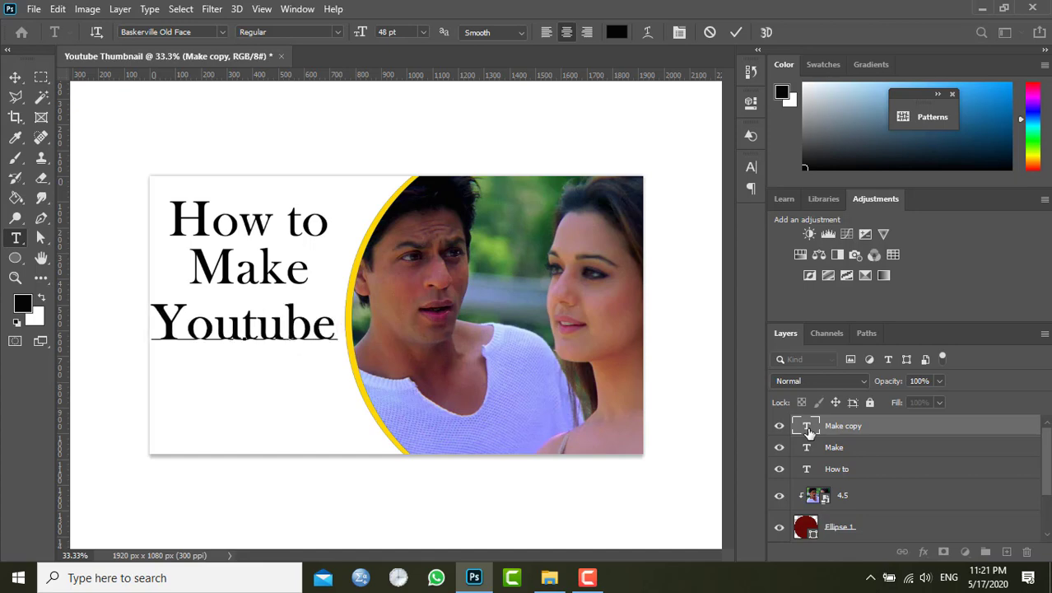
pyautogui.click(15, 76)
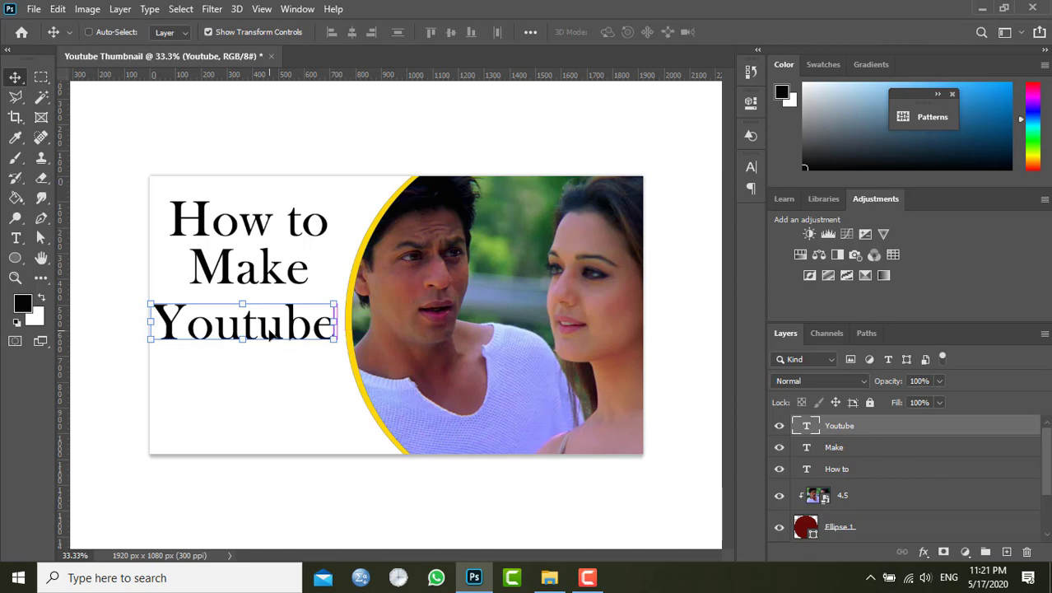
# Step: Duplicate the "Youtube" text below itself and change the copy's wording to "Thumnail"
pyautogui.hotkey('ctrl', 'j')
pyautogui.moveTo(269, 332); pyautogui.dragTo(266, 376)
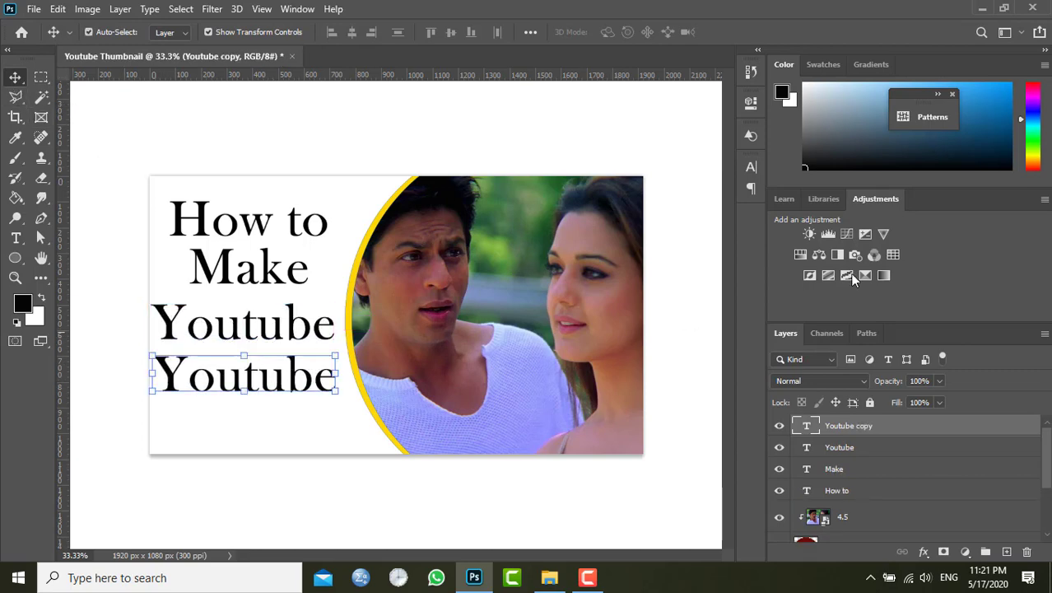
pyautogui.doubleClick(807, 425)
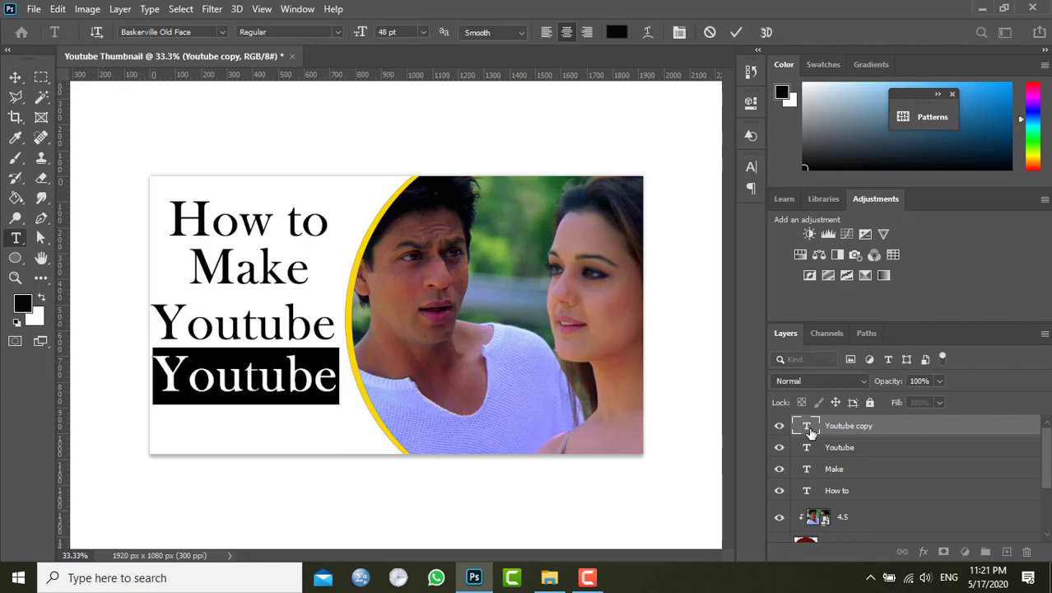
pyautogui.write('Thum')
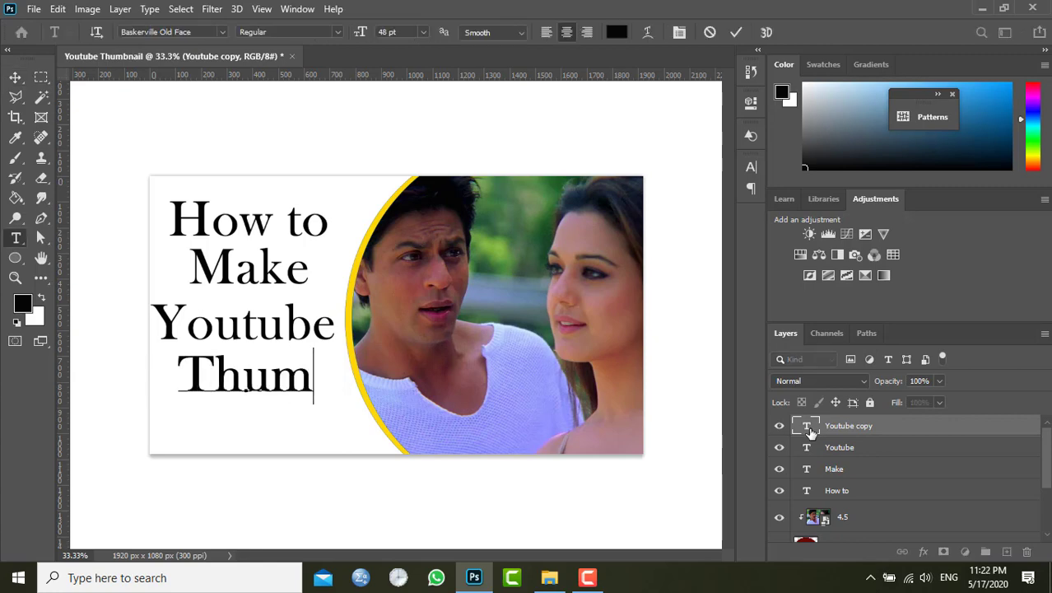
pyautogui.write('nail')
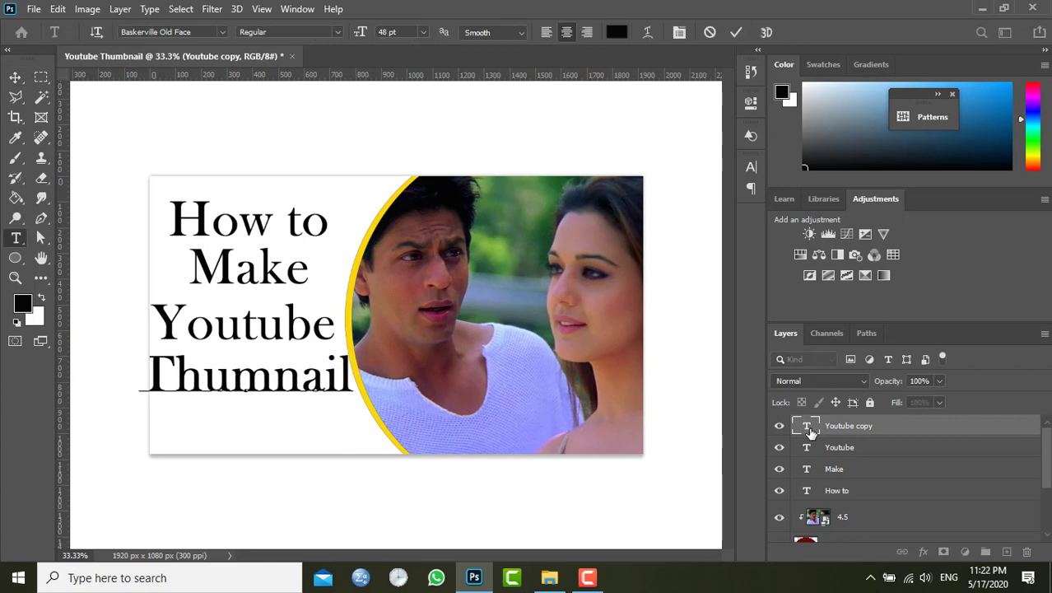
pyautogui.click(15, 77)
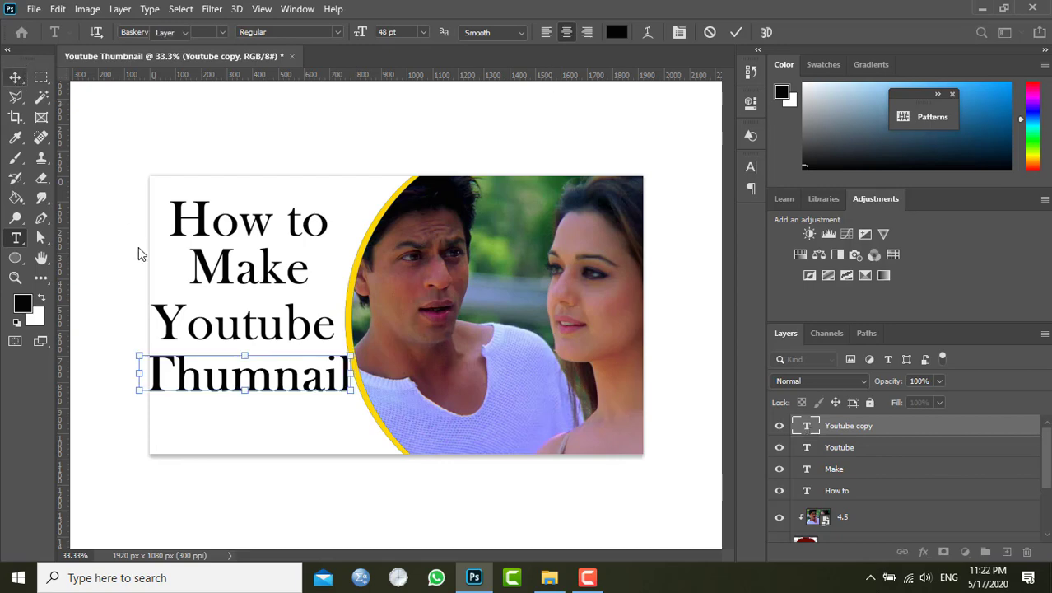
# Step: Move the "Thumnail" line slightly down and set its font size to 40 pt
pyautogui.moveTo(241, 388); pyautogui.dragTo(244, 410)
pyautogui.click(751, 167)
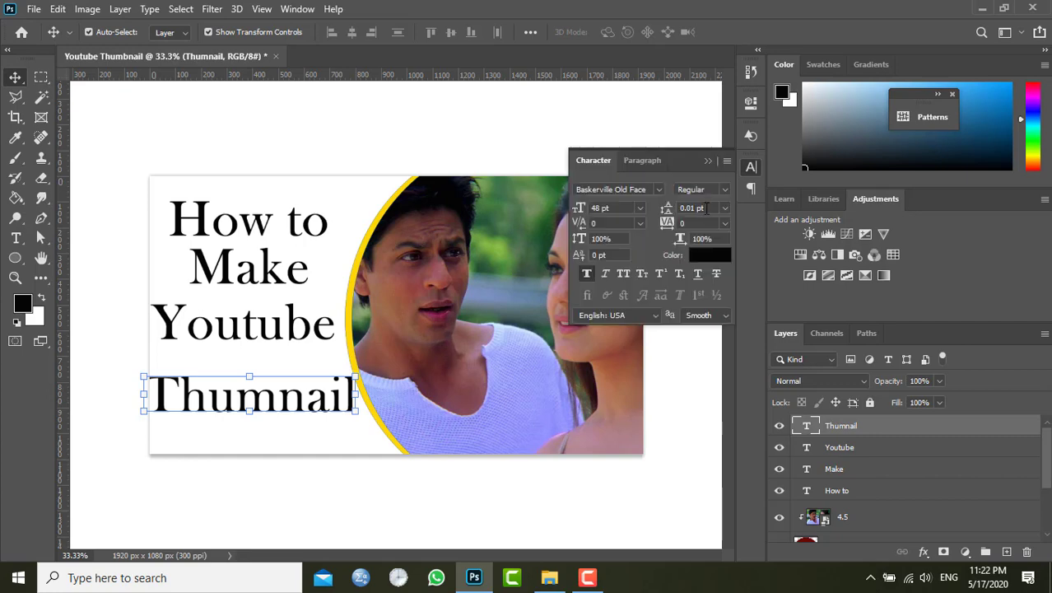
pyautogui.click(640, 213)
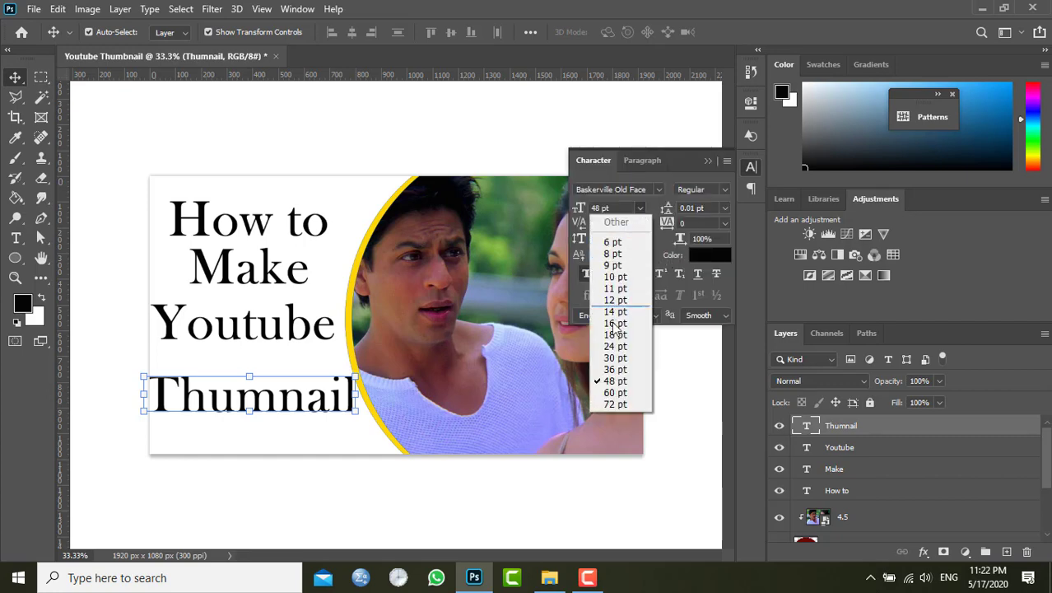
pyautogui.click(615, 371)
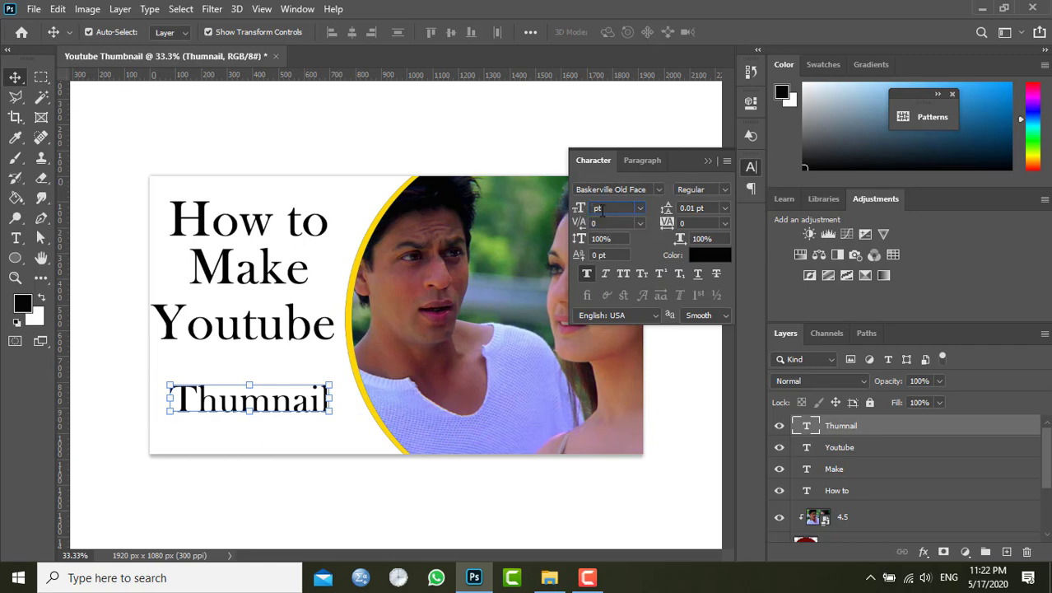
pyautogui.scroll(4, 600, 209)
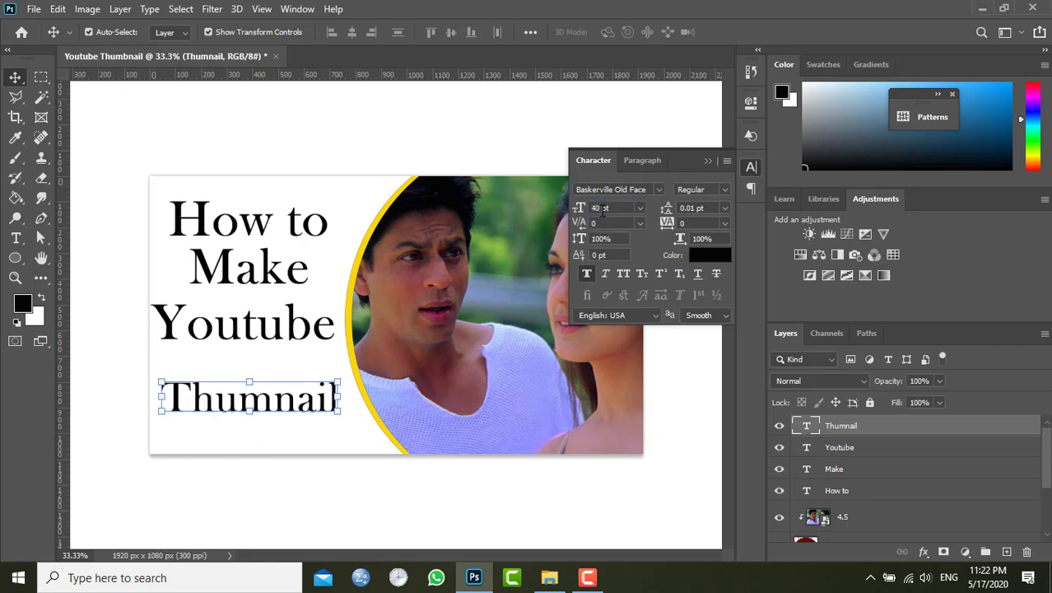
# Step: Nudge the "Youtube" and "Make" lines slightly down to even out the spacing between the text lines
pyautogui.click(270, 331)
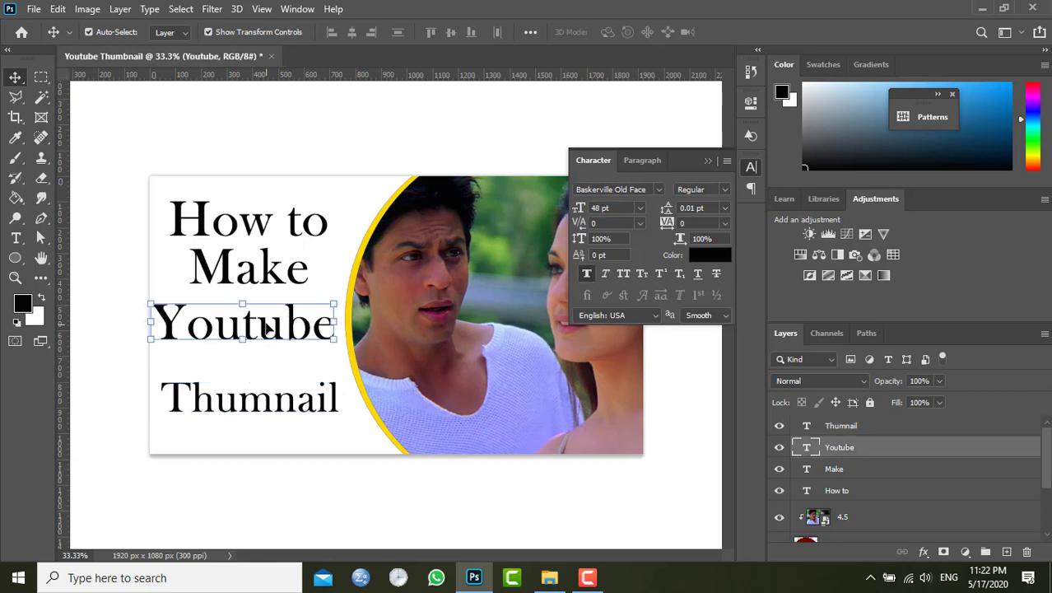
pyautogui.moveTo(266, 328); pyautogui.dragTo(268, 337)
pyautogui.click(270, 277)
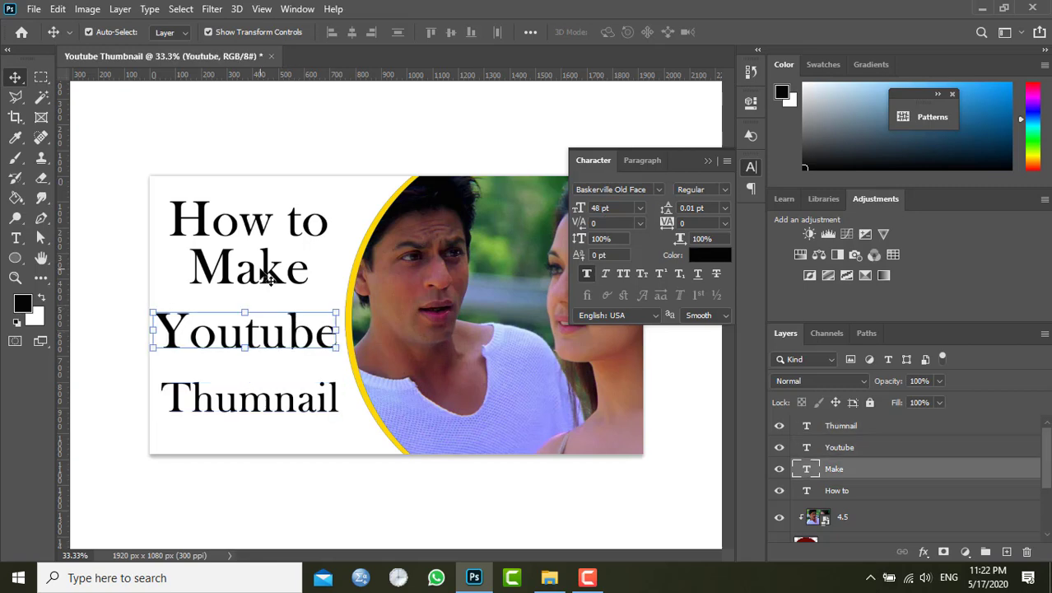
pyautogui.moveTo(270, 278); pyautogui.dragTo(271, 288)
pyautogui.click(258, 224)
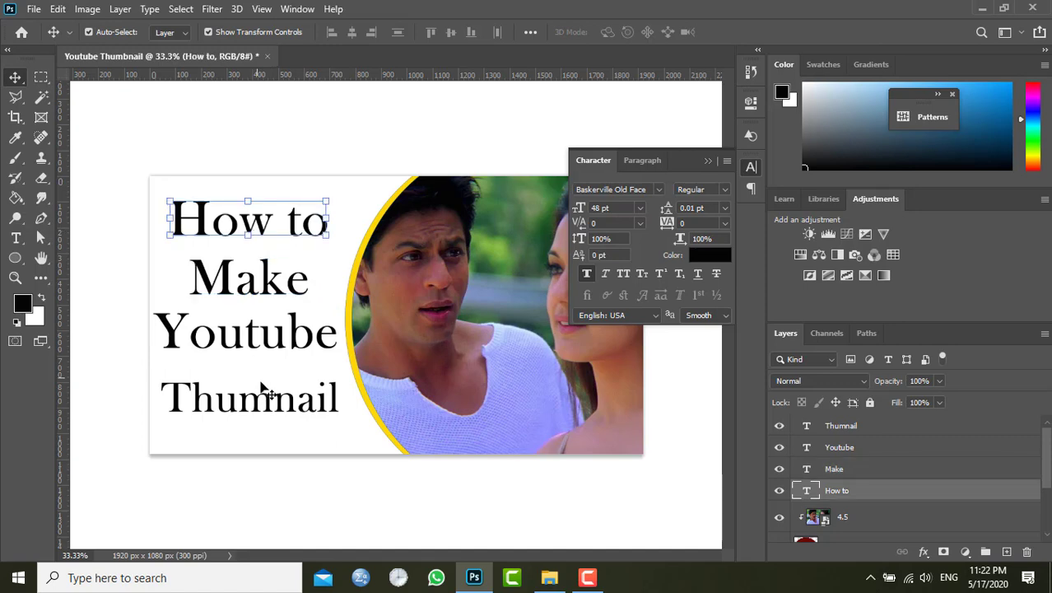
# Step: Change the colour of the "Youtube" text to dark red 9d190f
pyautogui.click(227, 332)
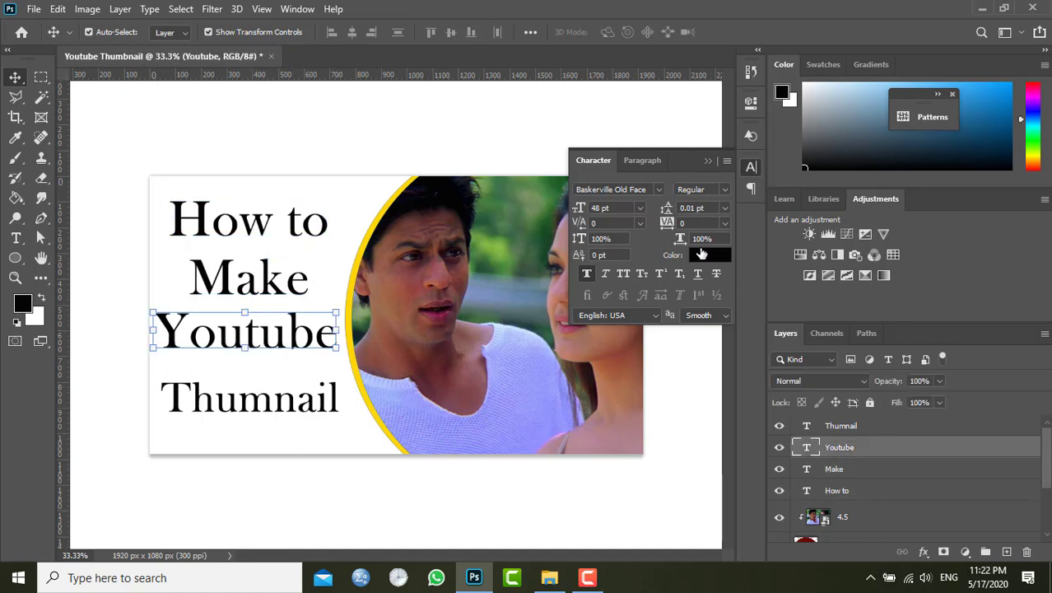
pyautogui.click(706, 257)
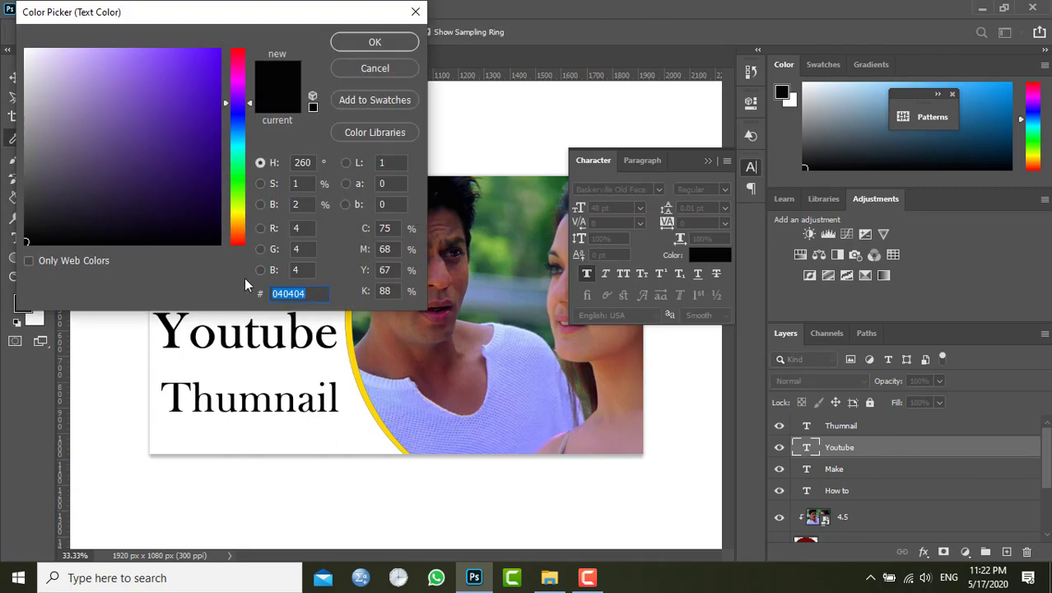
pyautogui.click(237, 245)
pyautogui.click(208, 186)
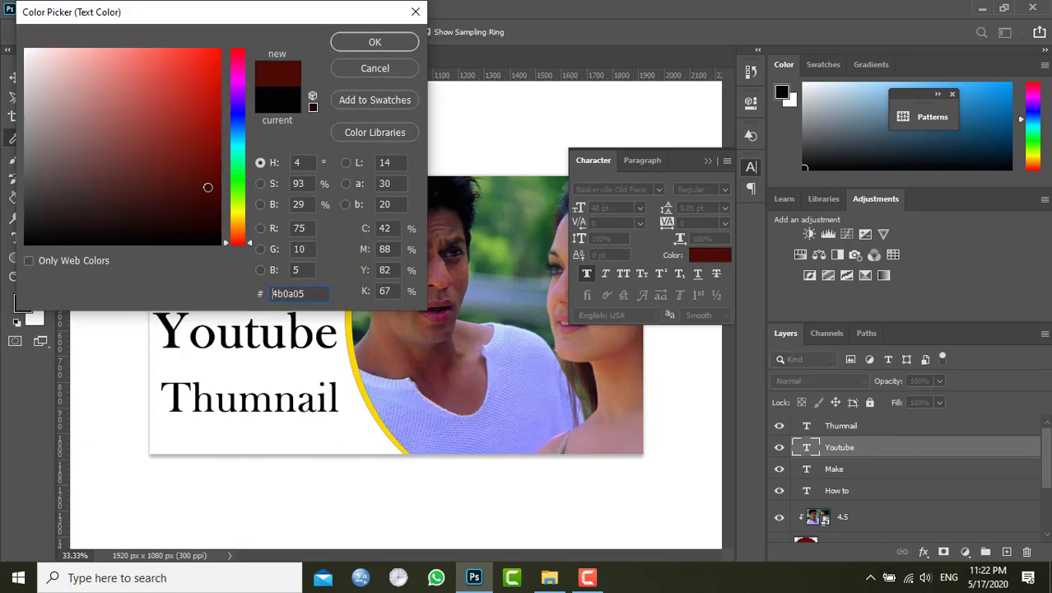
pyautogui.click(207, 165)
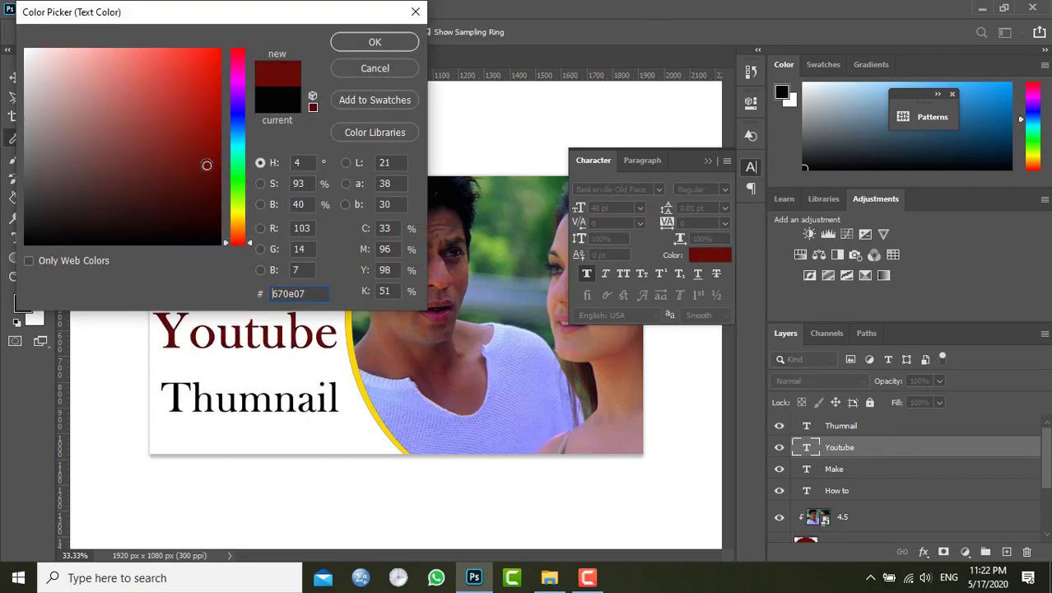
pyautogui.click(203, 124)
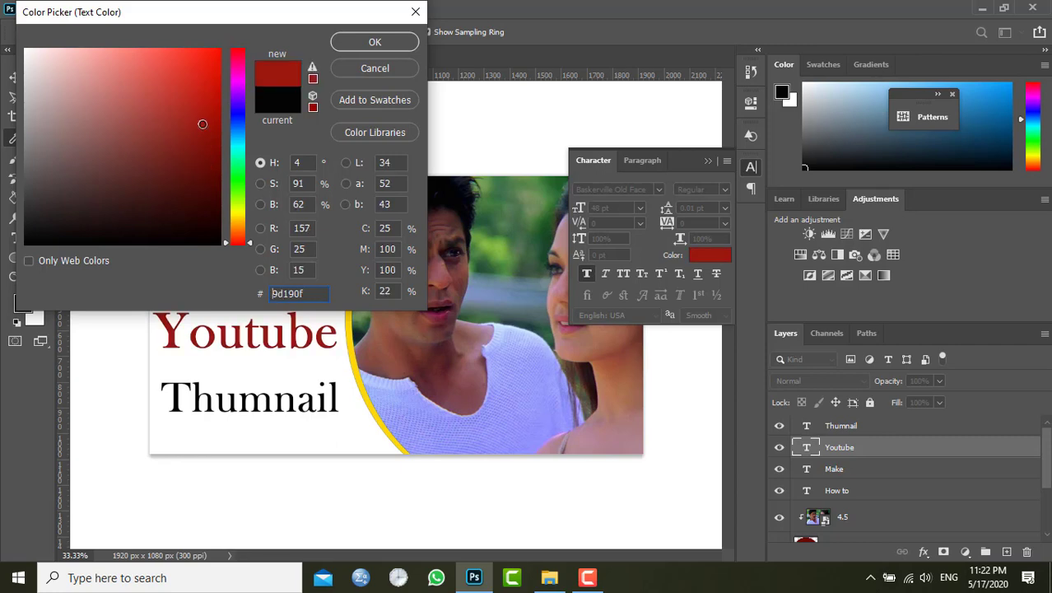
pyautogui.click(400, 46)
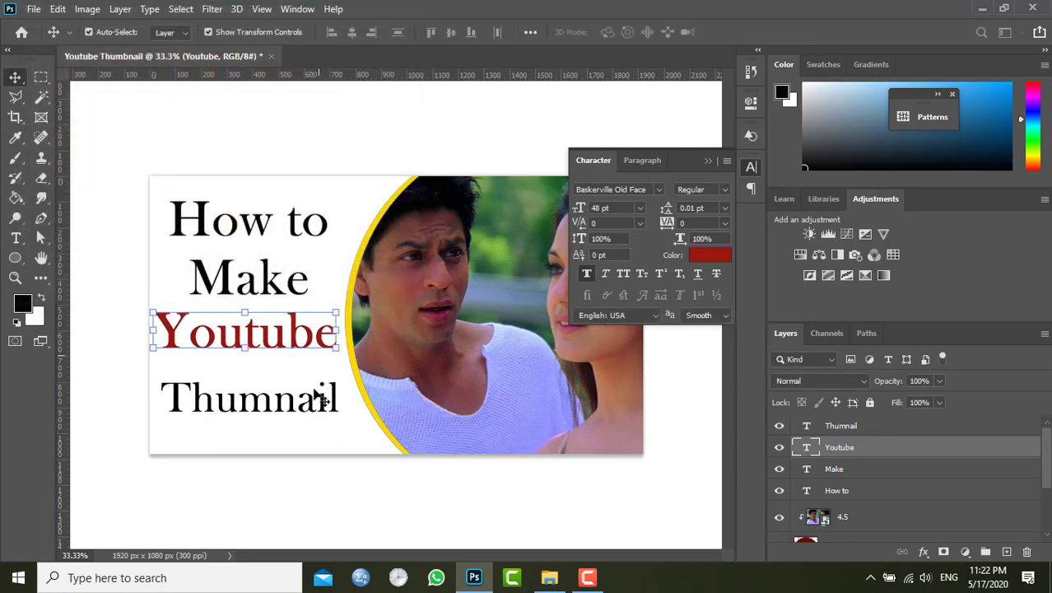
# Step: Move the "Youtube" line down about 21 px and distribute the four text lines evenly in the vertical direction
pyautogui.click(328, 500)
pyautogui.moveTo(278, 355); pyautogui.dragTo(271, 354)
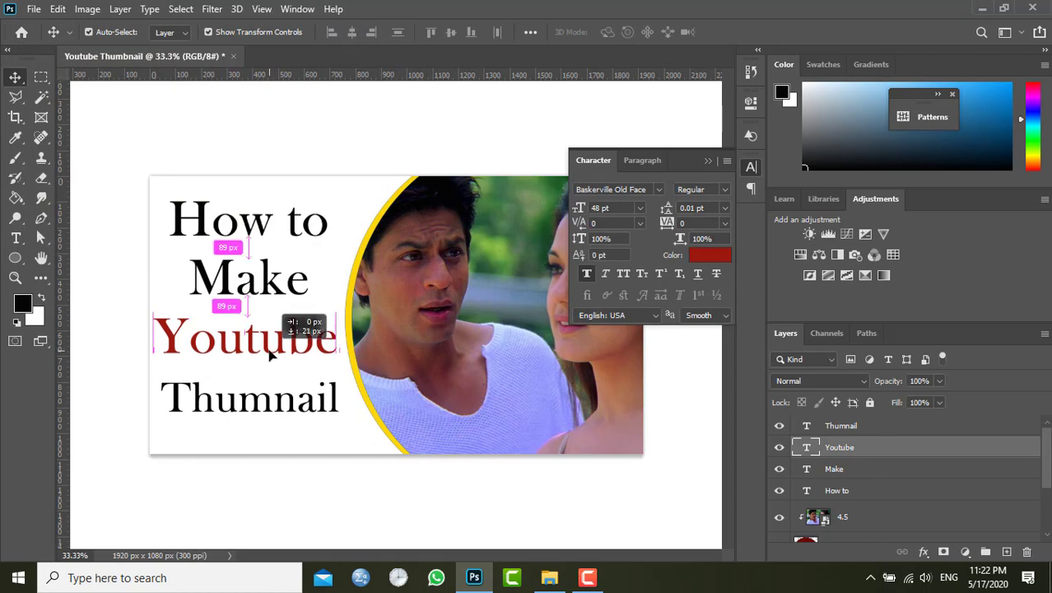
pyautogui.click(277, 228)
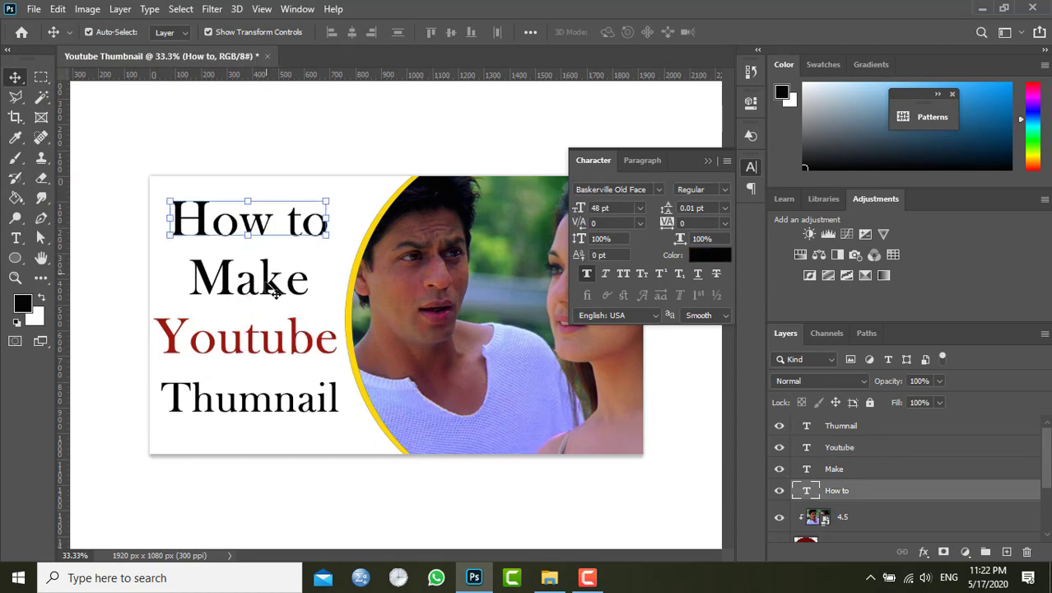
pyautogui.click(836, 428)
pyautogui.keyDown('ctrl'); pyautogui.click(833, 449); pyautogui.keyUp('ctrl')
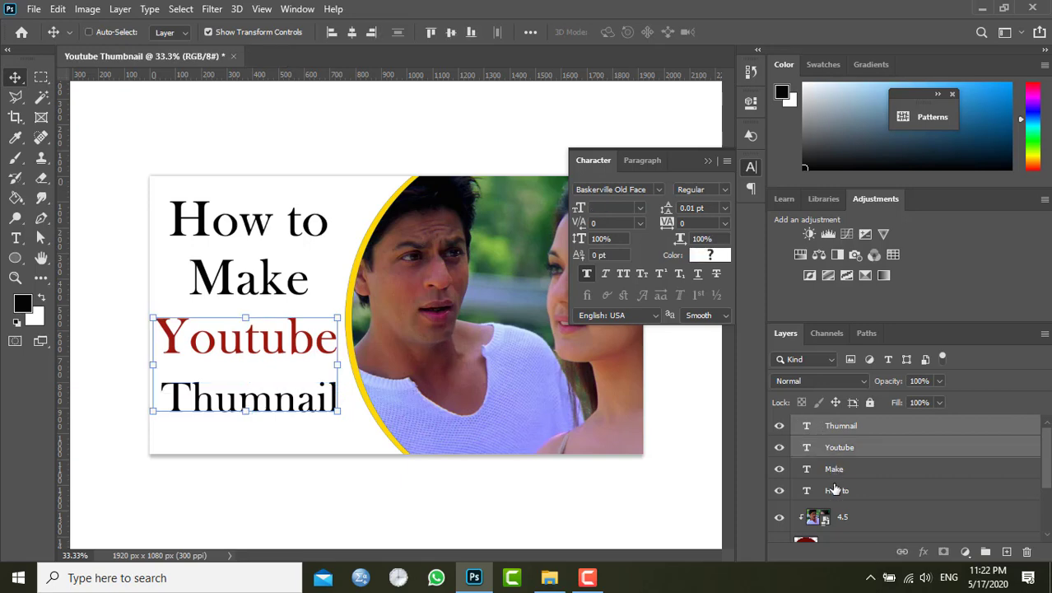
pyautogui.keyDown('ctrl'); pyautogui.click(834, 469); pyautogui.keyUp('ctrl')
pyautogui.keyDown('ctrl'); pyautogui.click(836, 491); pyautogui.keyUp('ctrl')
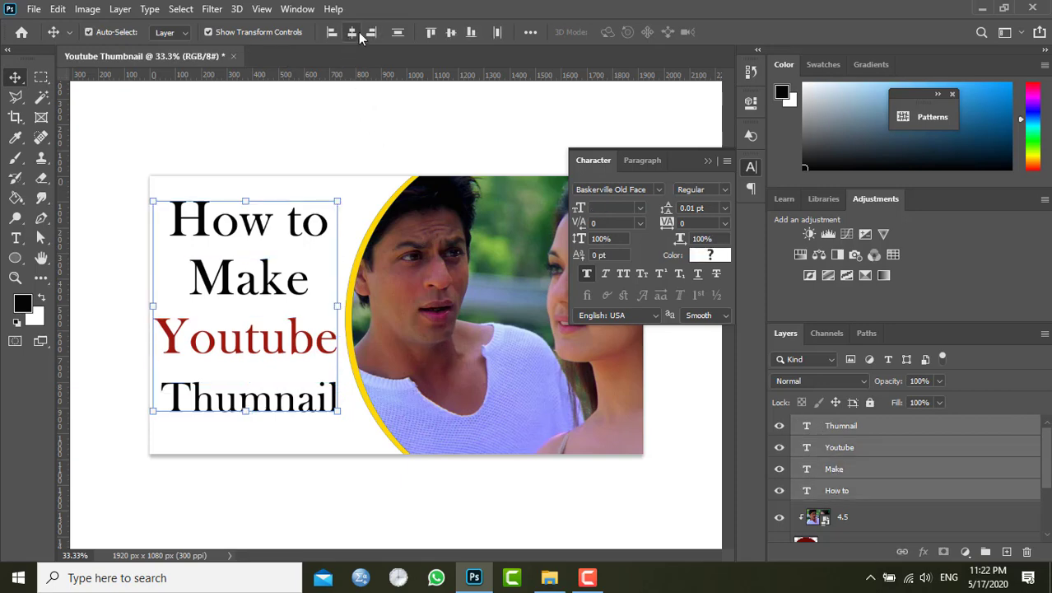
pyautogui.click(397, 33)
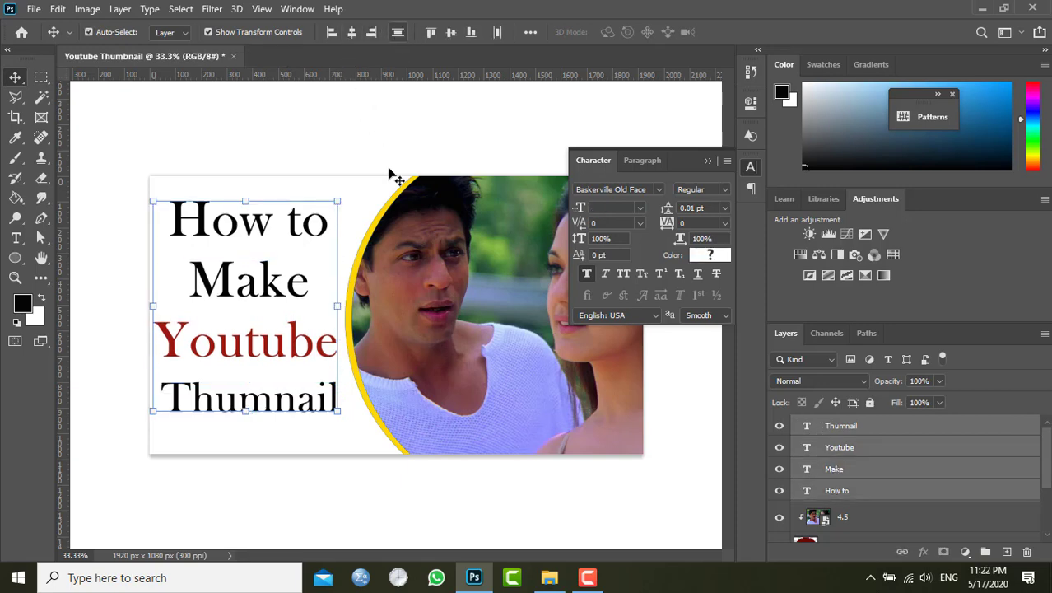
# Step: Scale the four text lines up together to about 105%, deselect them and collapse the character settings
pyautogui.moveTo(336, 412); pyautogui.dragTo(342, 426)
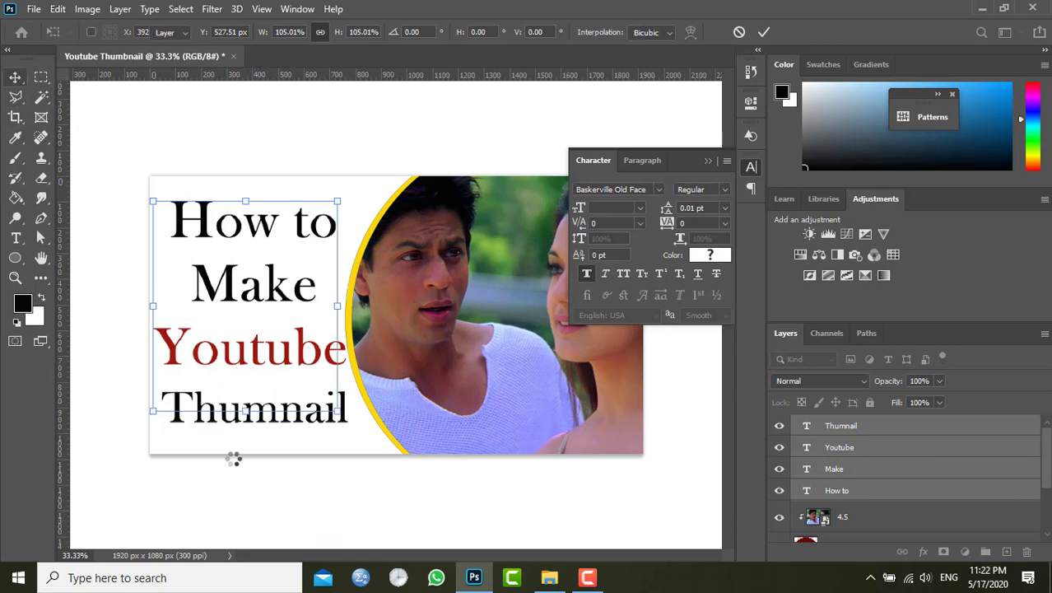
pyautogui.press('Return')
pyautogui.click(250, 492)
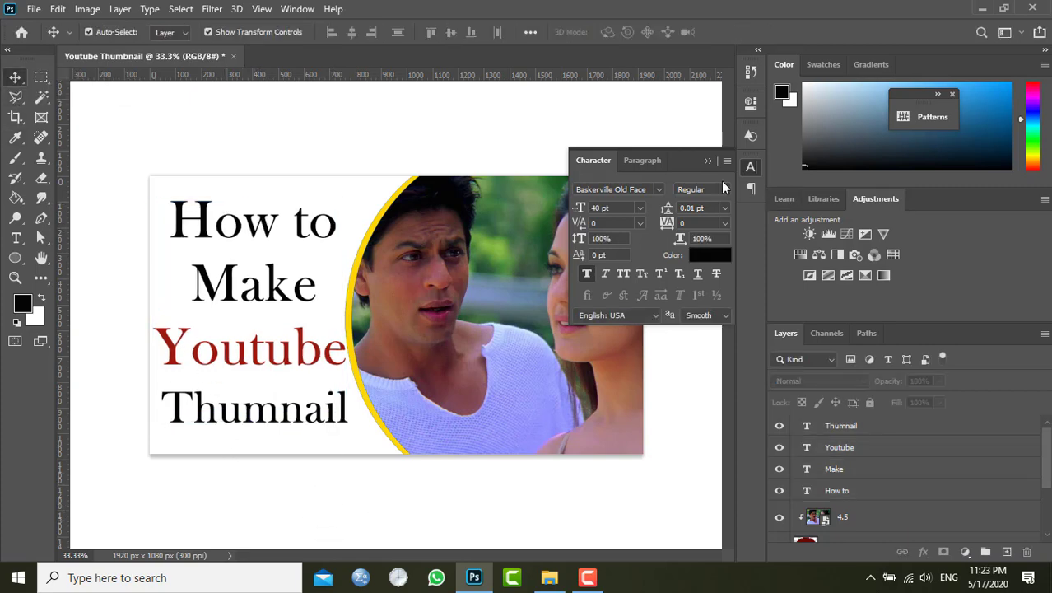
pyautogui.click(708, 162)
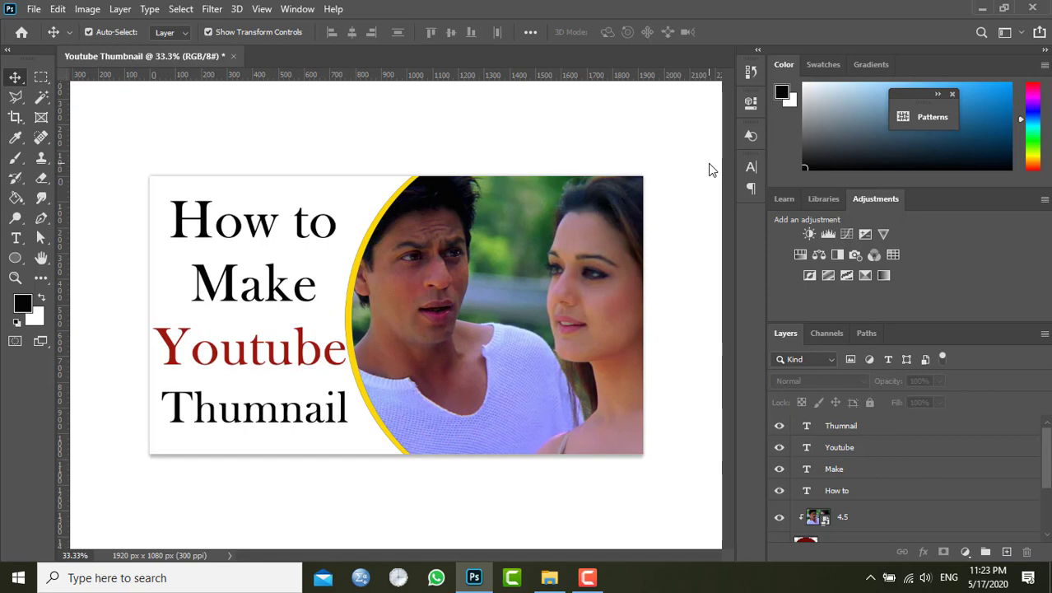
# Step: Open the Export As settings for the thumbnail and set the resampling method to Preserve Details
pyautogui.click(33, 10)
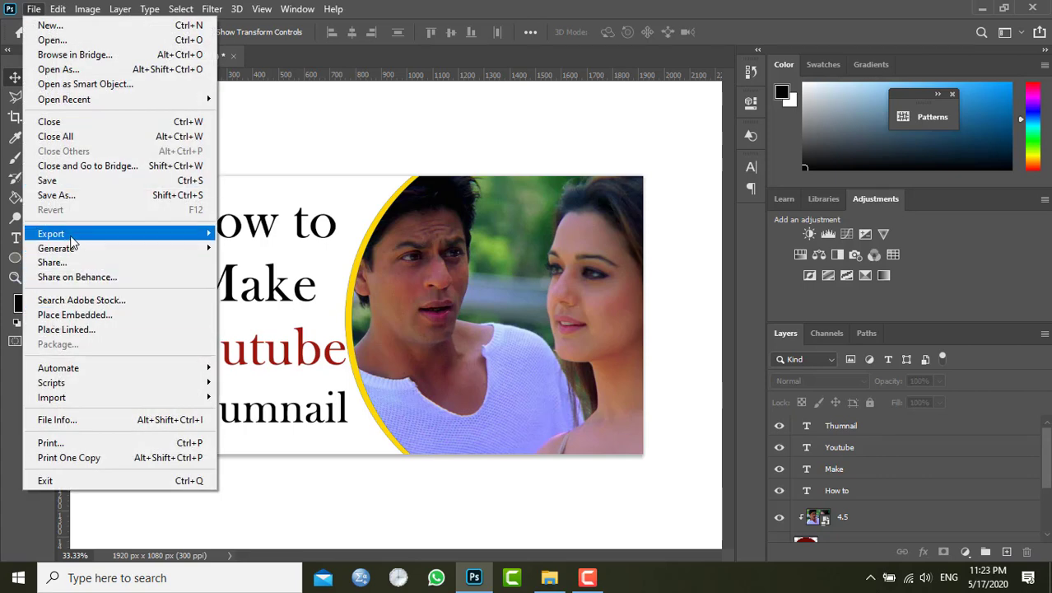
pyautogui.moveTo(72, 242)
pyautogui.click(263, 245)
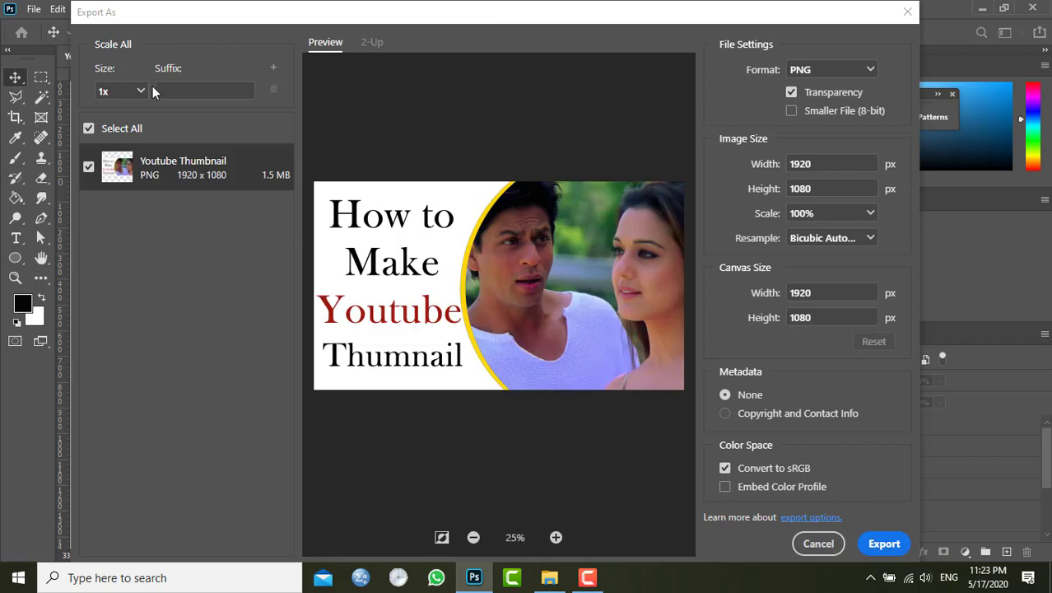
pyautogui.click(848, 245)
pyautogui.click(825, 354)
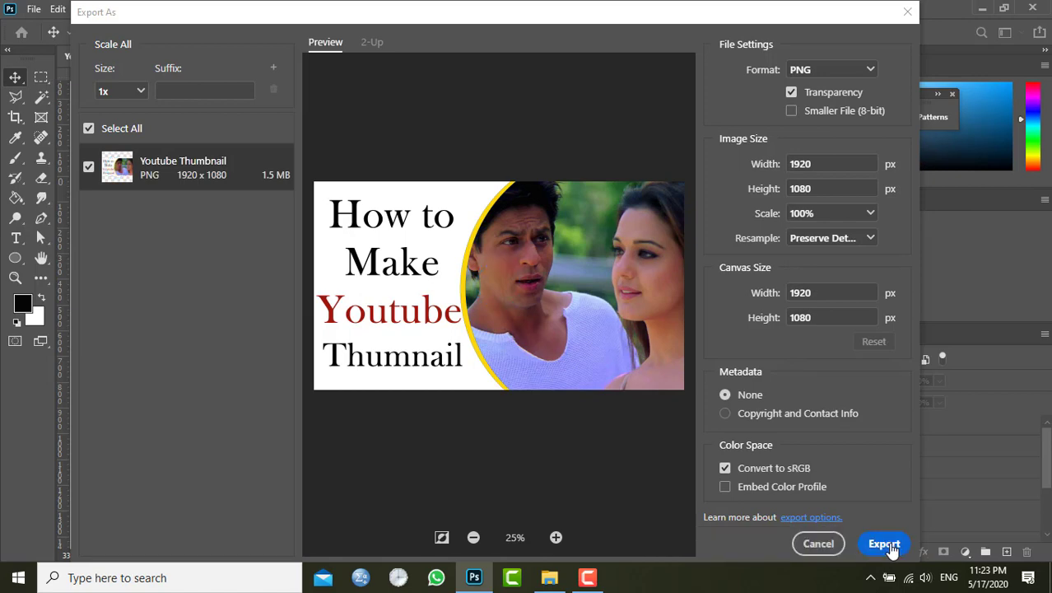
# Step: Export the thumbnail as a PNG to the Intro folder under the name "Youtube Thumbnail-1" without replacing the existing file
pyautogui.click(884, 543)
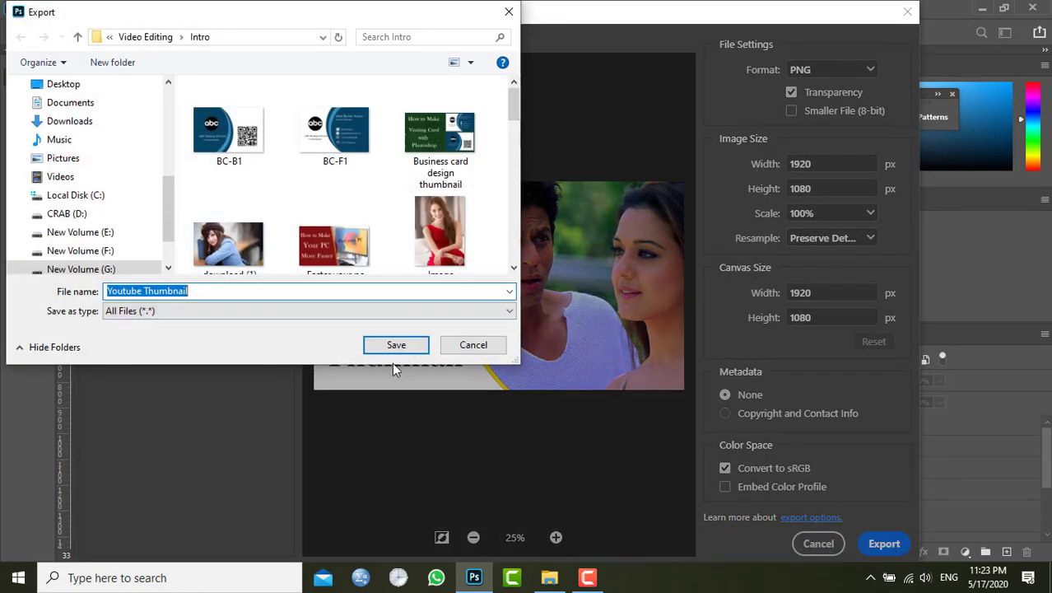
pyautogui.click(396, 347)
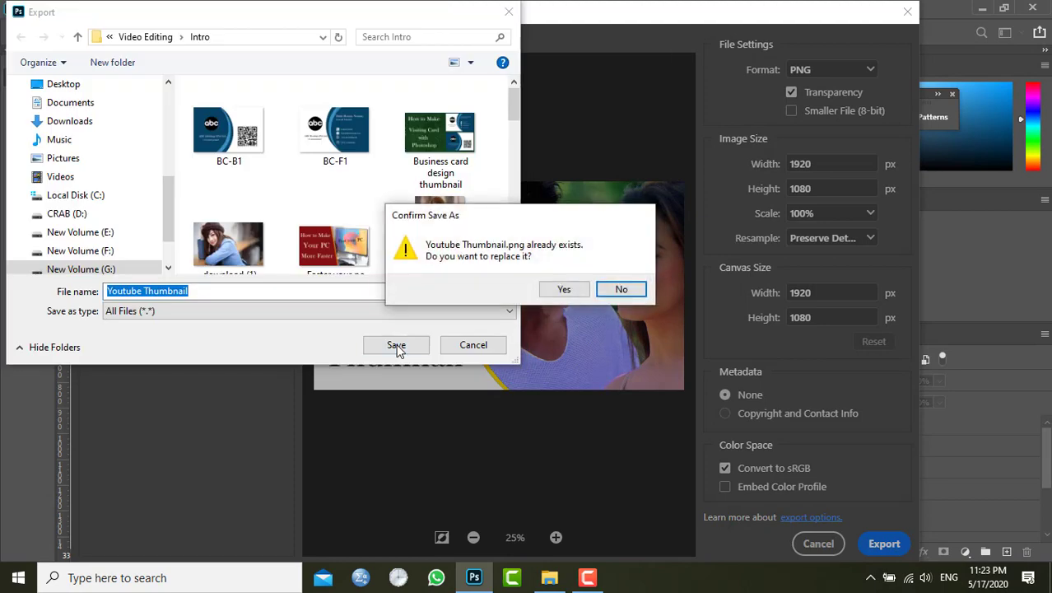
pyautogui.click(622, 289)
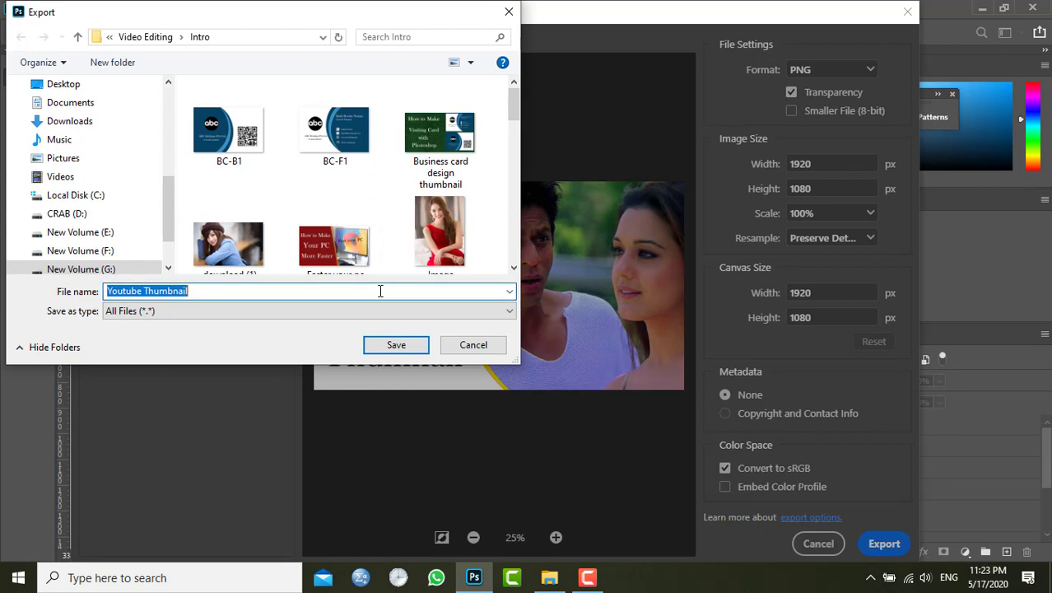
pyautogui.click(380, 290)
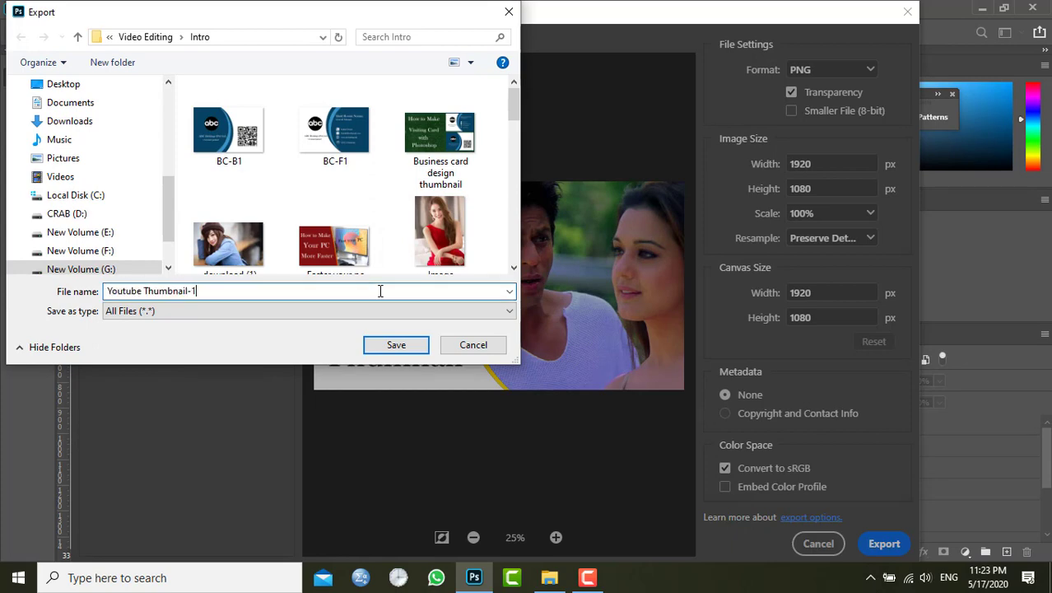
pyautogui.click(403, 351)
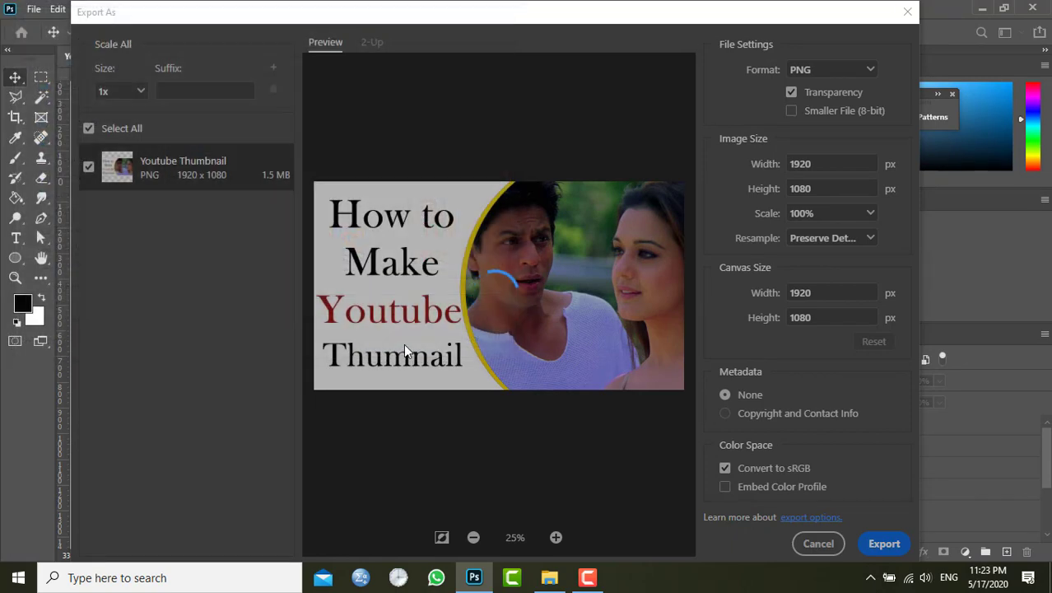